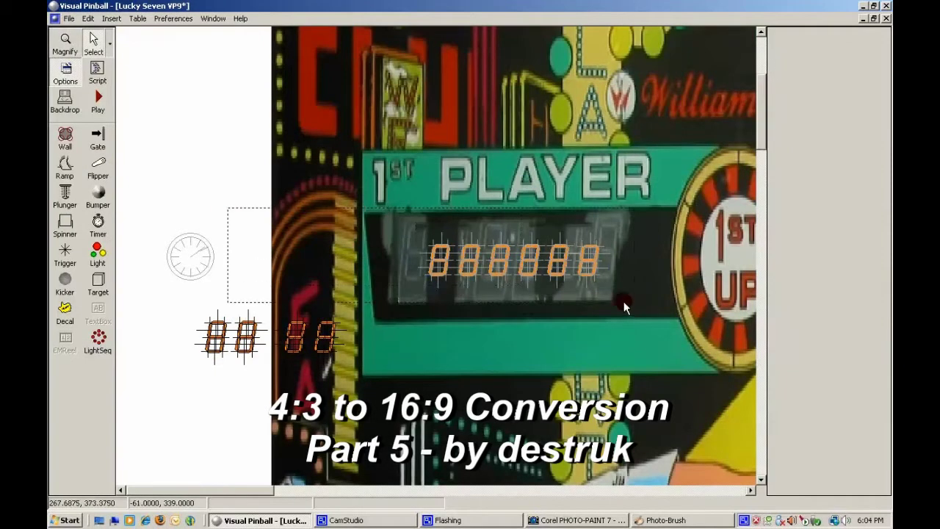
# Select the six digit lights, zoom in, and scale them up by 1.5.
pyautogui.moveTo(633, 302); pyautogui.dragTo(411, 224)
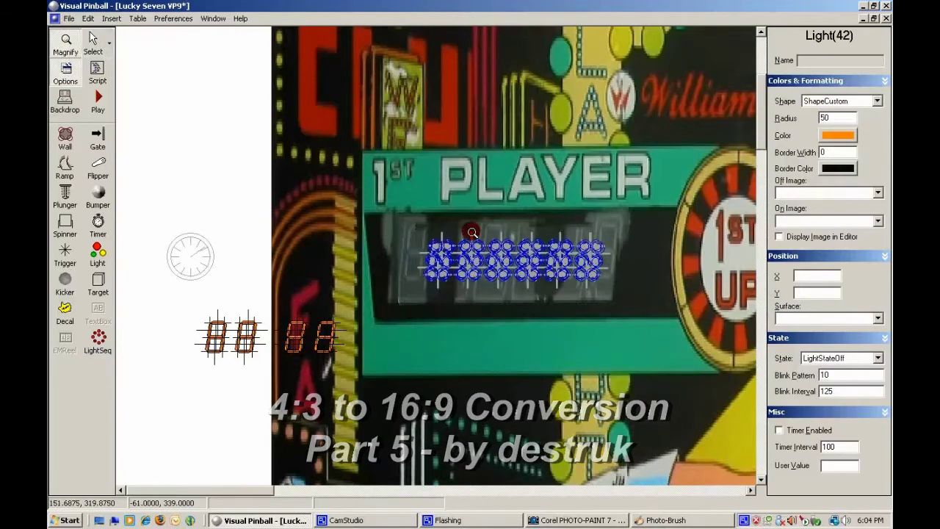
pyautogui.click(431, 262)
pyautogui.click(403, 262)
pyautogui.click(90, 42)
pyautogui.rightClick(245, 215)
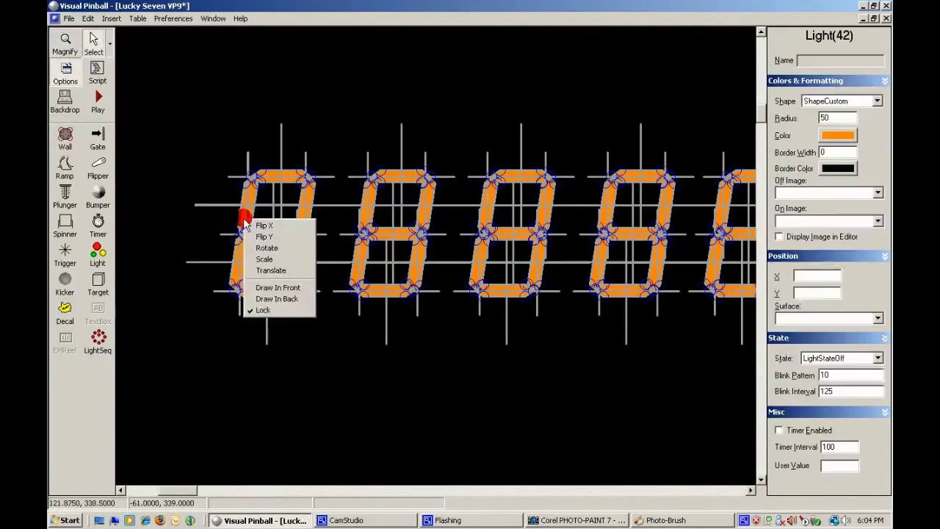
pyautogui.click(254, 259)
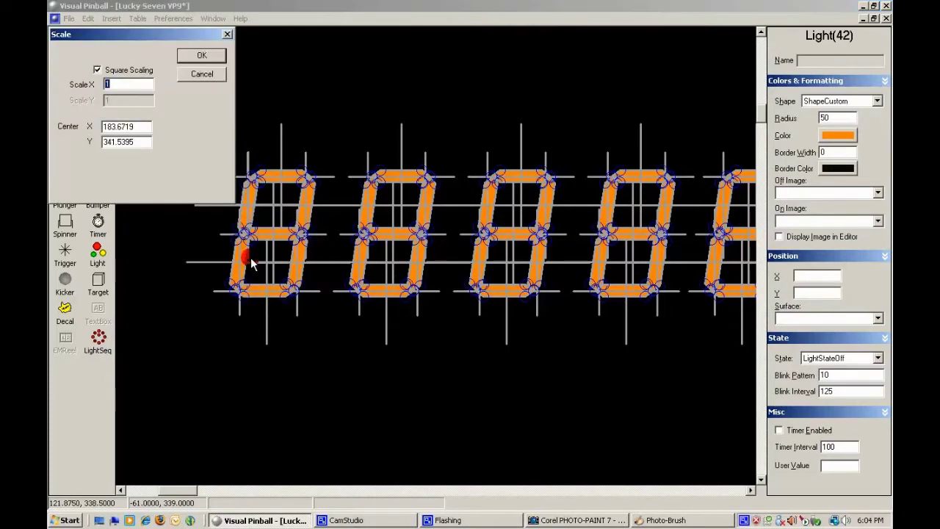
pyautogui.press('Return')
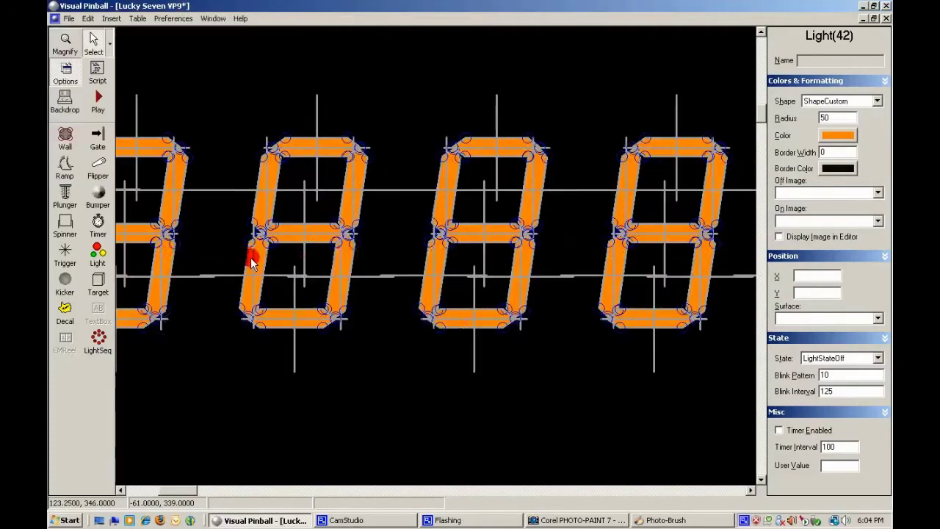
# Select the wall carrying the backglass image and zoom out to the whole backglass.
pyautogui.scroll(-3, 367, 241)
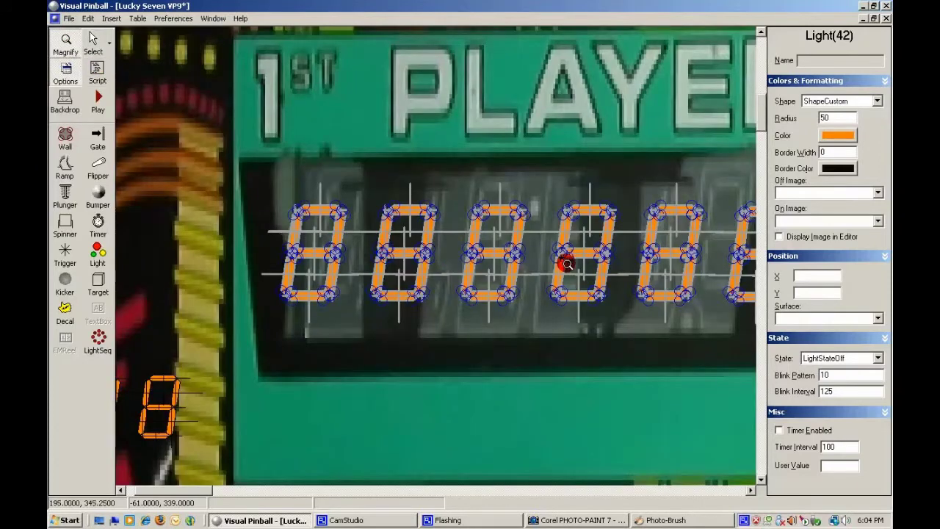
pyautogui.click(91, 40)
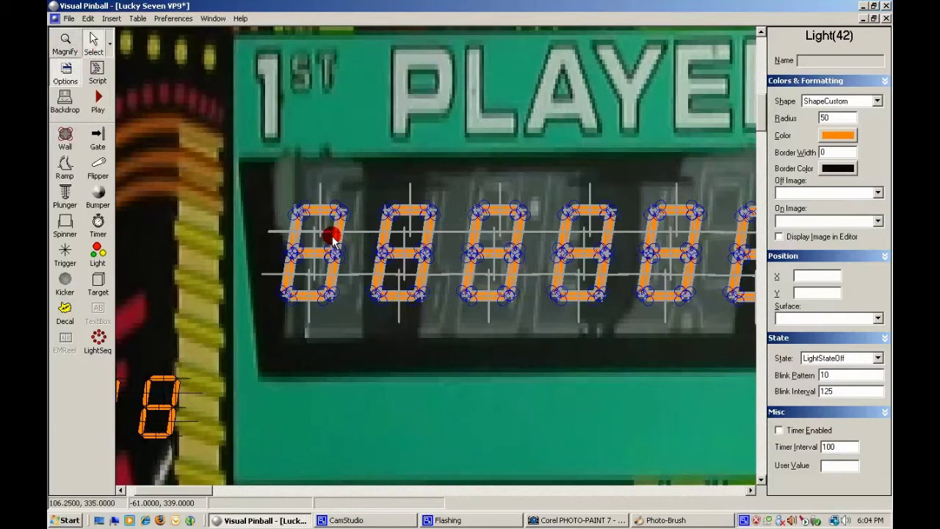
pyautogui.rightClick(333, 237)
pyautogui.click(65, 41)
pyautogui.rightClick(458, 272)
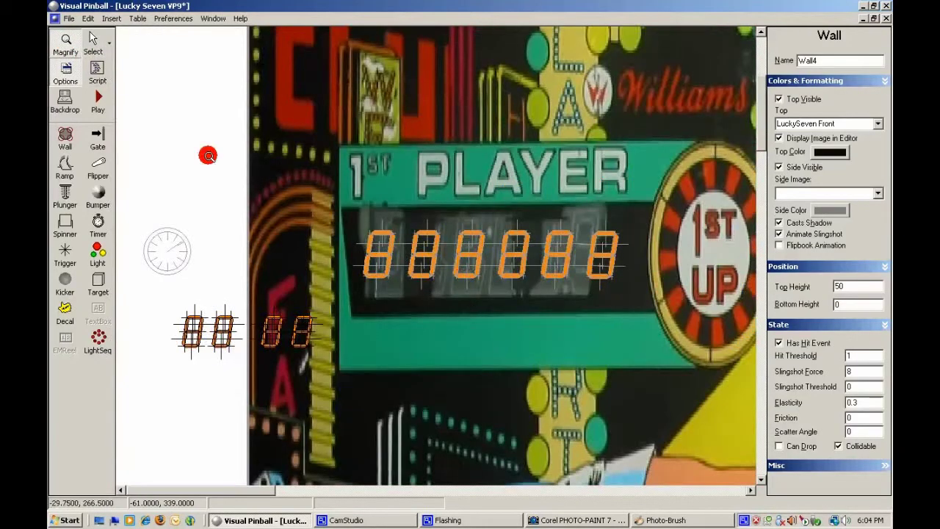
# Delete Wall4 and set the table image to LuckySeven Front, displayed in the editor.
pyautogui.click(94, 41)
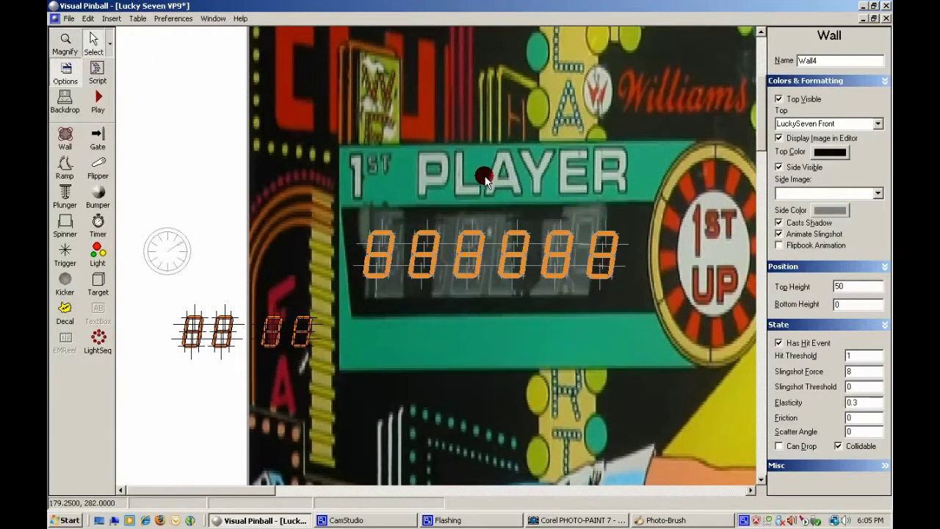
pyautogui.press('Delete')
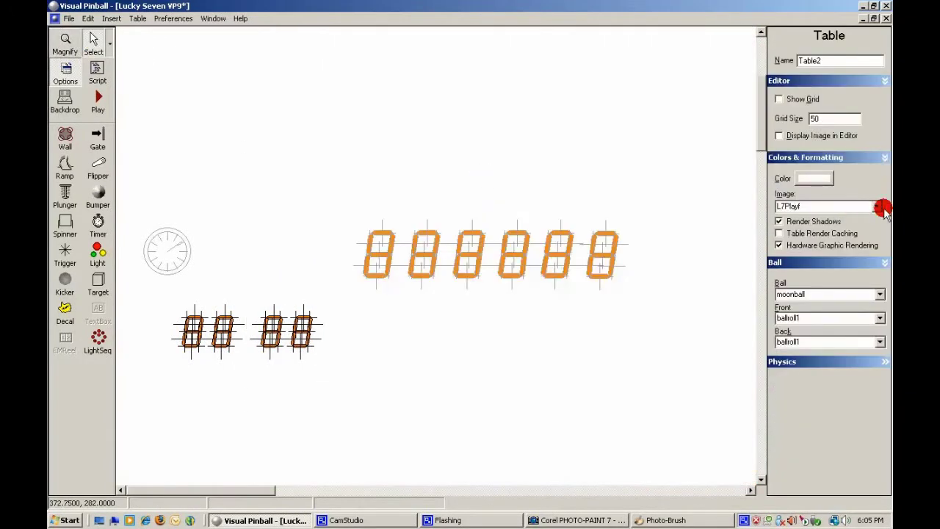
pyautogui.click(879, 207)
pyautogui.click(878, 222)
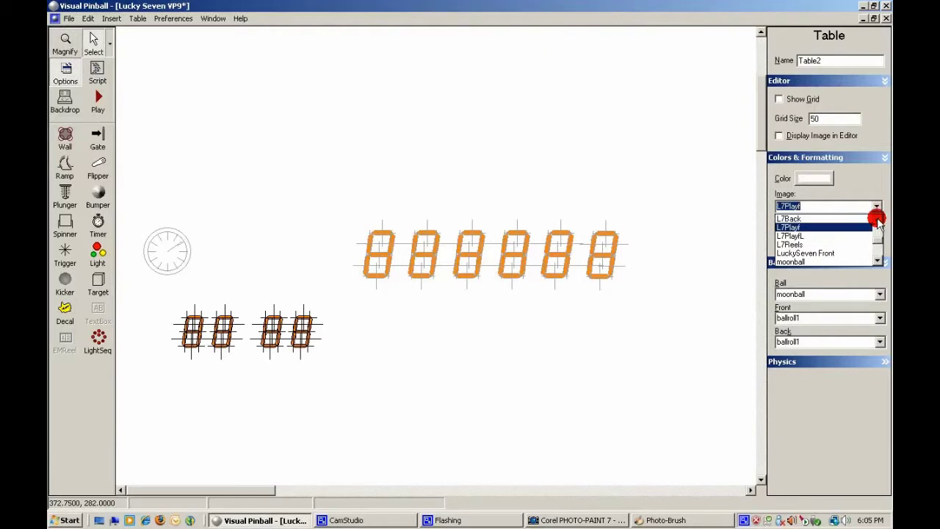
pyautogui.click(877, 222)
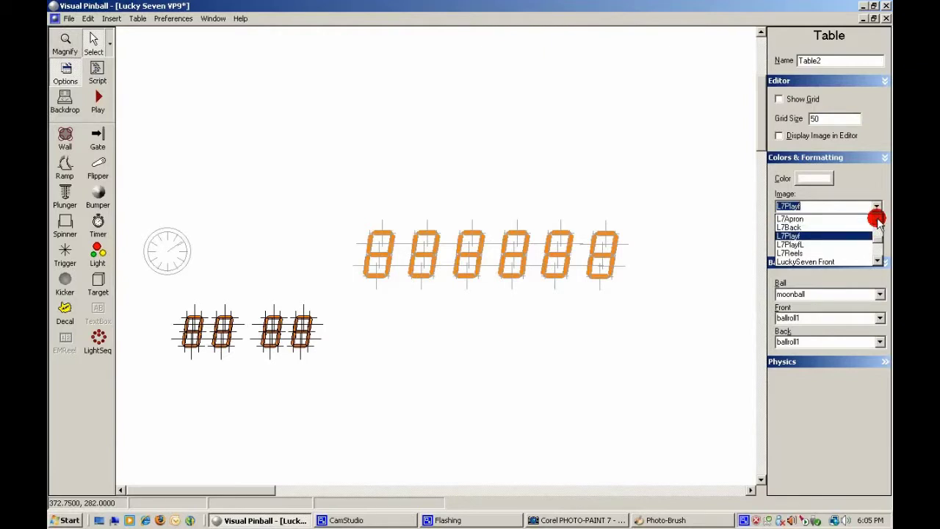
pyautogui.click(867, 260)
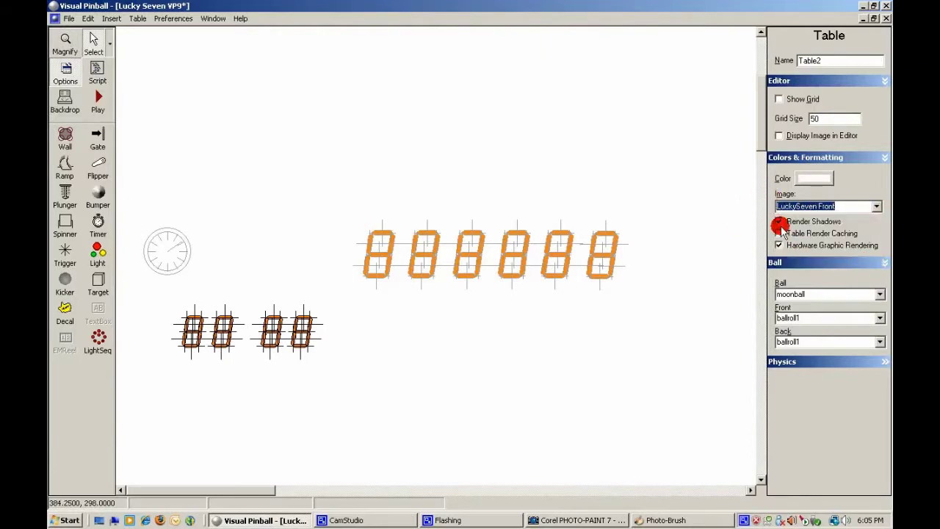
pyautogui.click(778, 136)
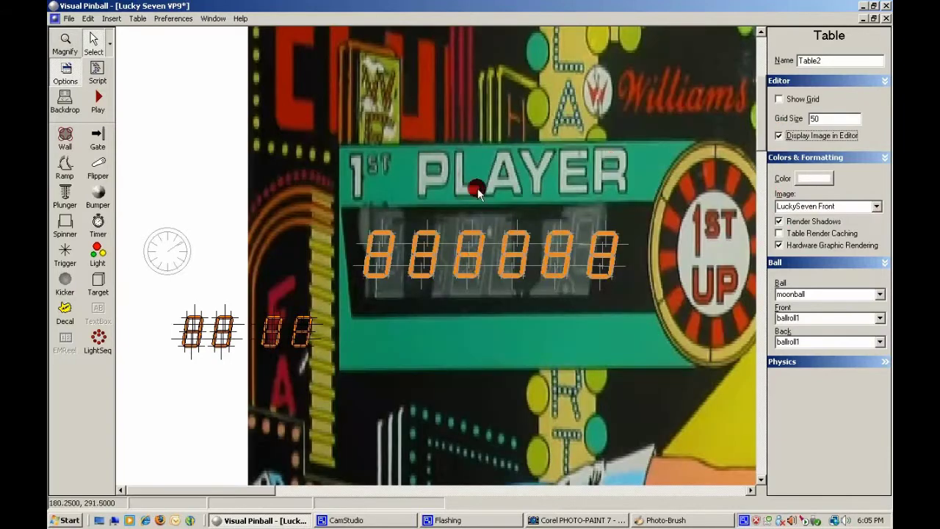
# Select the six 1st Player digit lights, unlock them, and drag them up-right over the score window.
pyautogui.moveTo(329, 194); pyautogui.dragTo(677, 295)
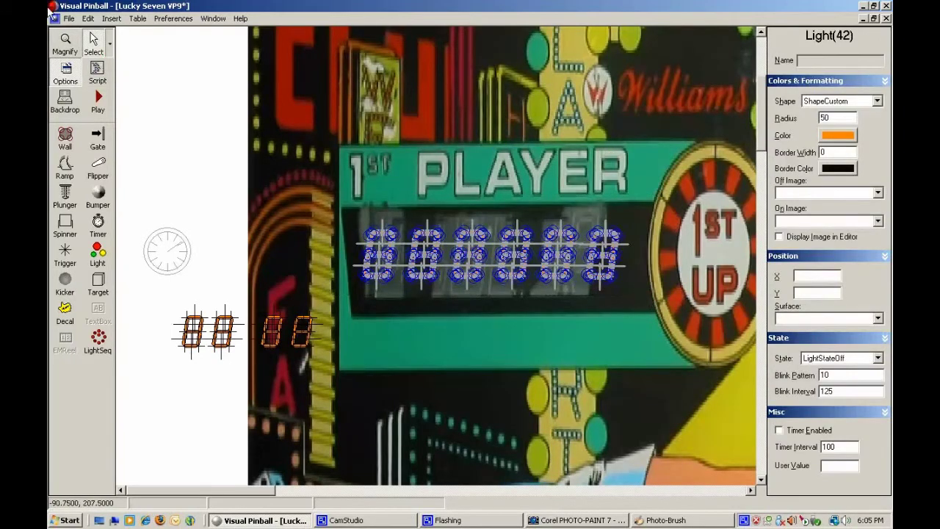
pyautogui.click(61, 34)
pyautogui.click(433, 258)
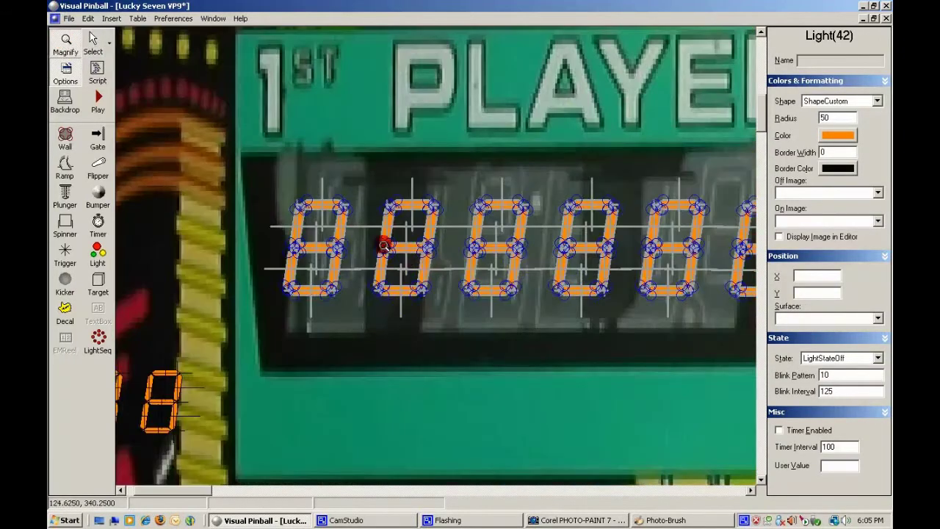
pyautogui.click(381, 242)
pyautogui.click(94, 42)
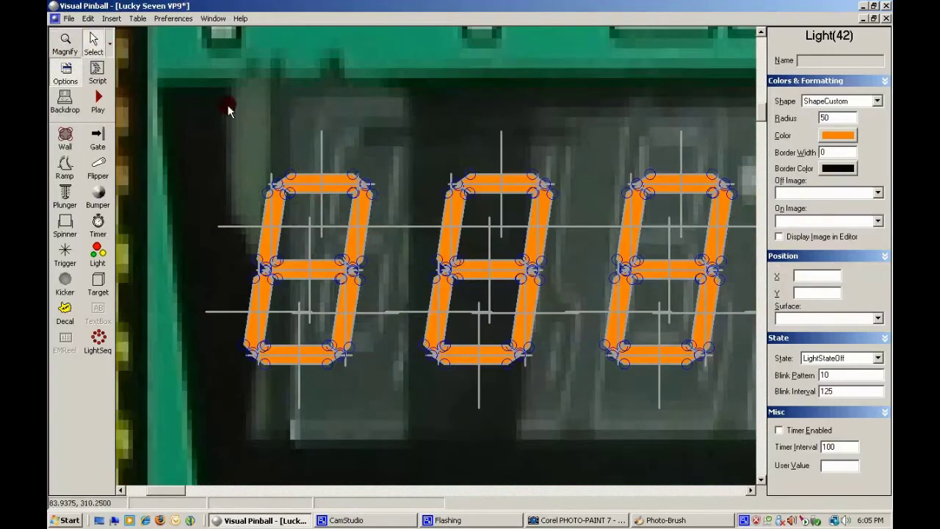
pyautogui.rightClick(340, 184)
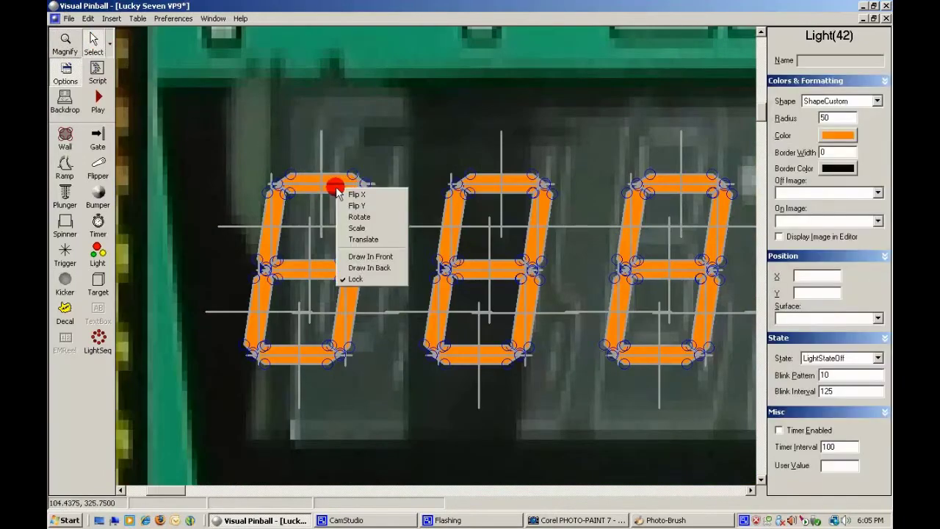
pyautogui.click(348, 267)
pyautogui.moveTo(334, 191); pyautogui.dragTo(388, 155)
# Scale the digits to 0.8 horizontally with Square Scaling turned off.
pyautogui.rightClick(389, 155)
pyautogui.click(410, 196)
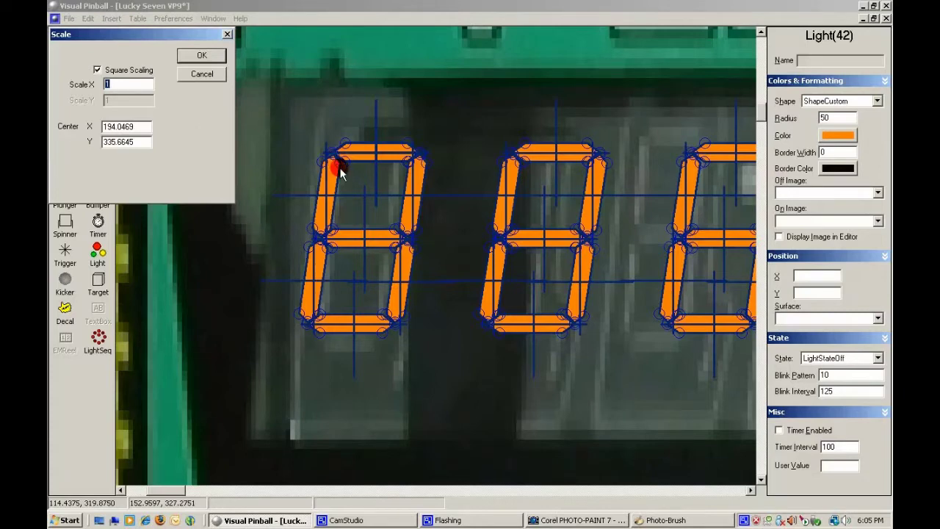
pyautogui.click(97, 70)
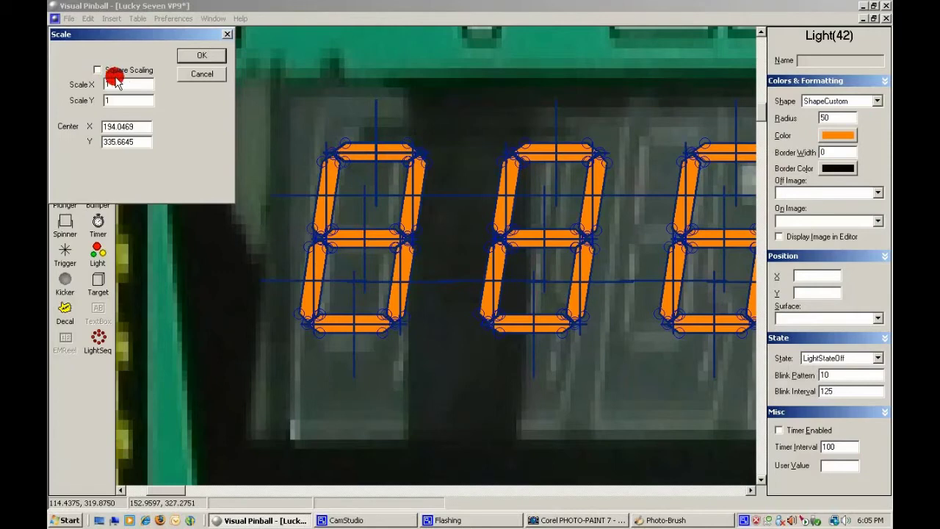
pyautogui.moveTo(114, 80); pyautogui.dragTo(72, 86)
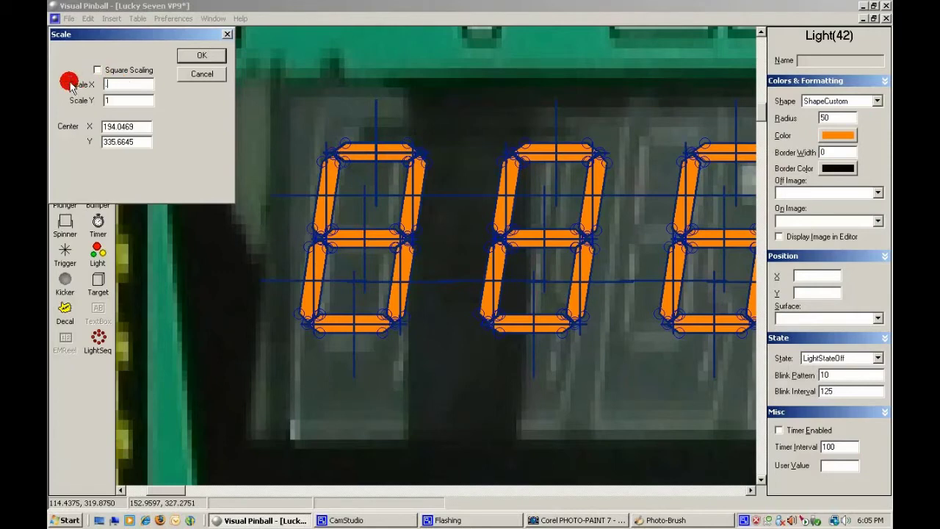
pyautogui.click(120, 100)
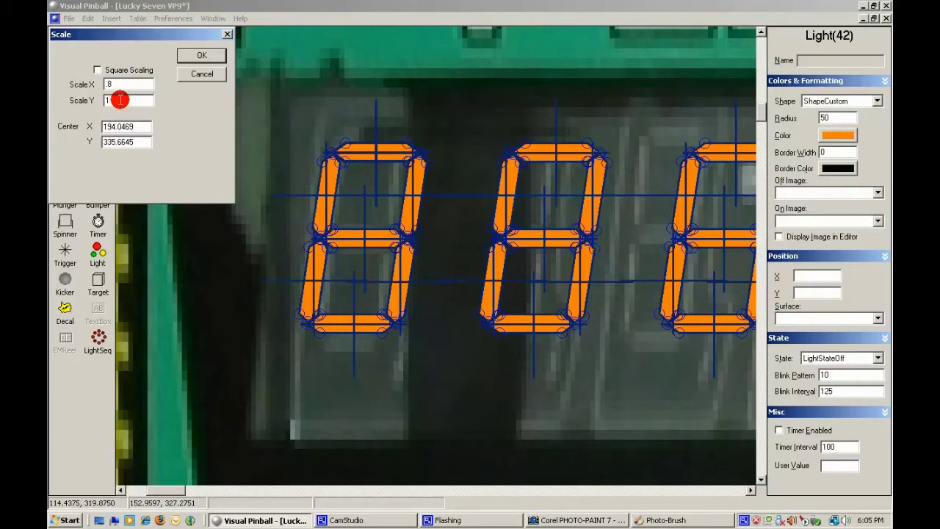
pyautogui.press('Return')
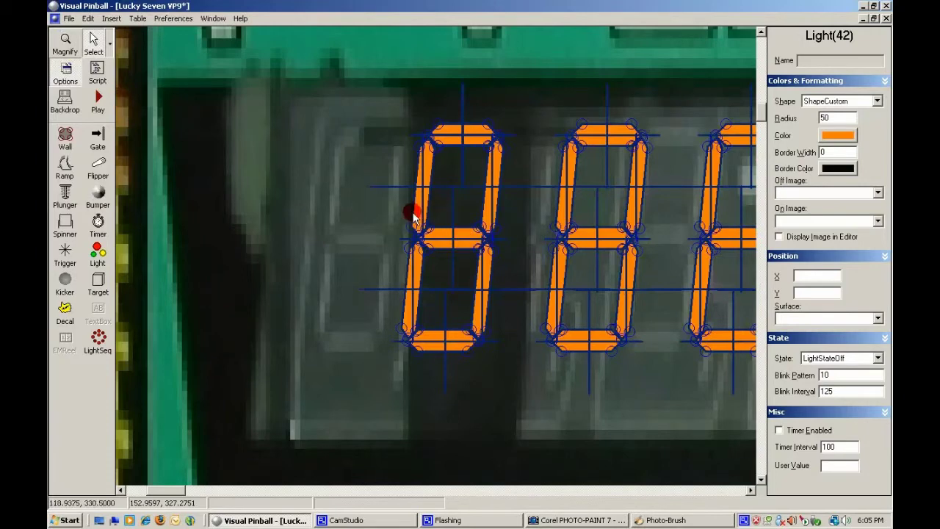
# Nudge the narrowed digit lights slightly left into place and check the full digit row.
pyautogui.moveTo(418, 212); pyautogui.dragTo(321, 210)
pyautogui.click(68, 43)
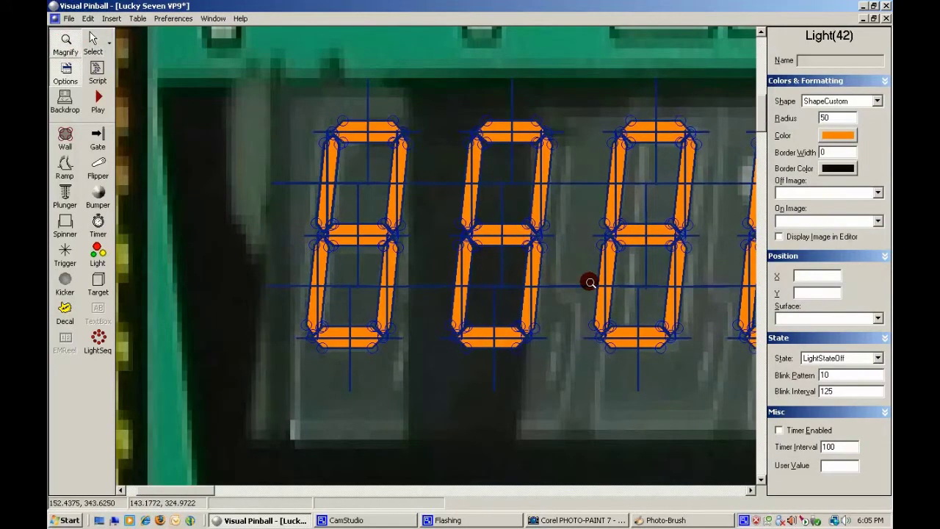
pyautogui.rightClick(570, 287)
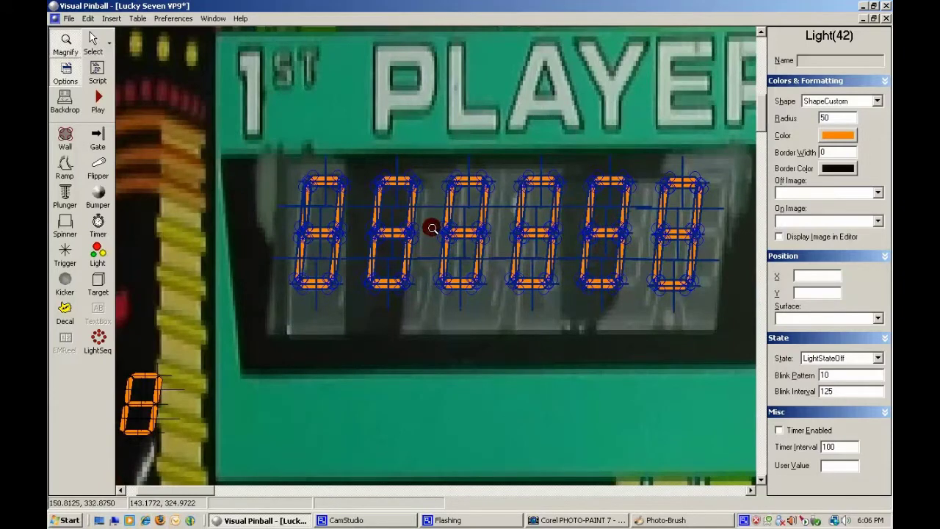
pyautogui.click(332, 223)
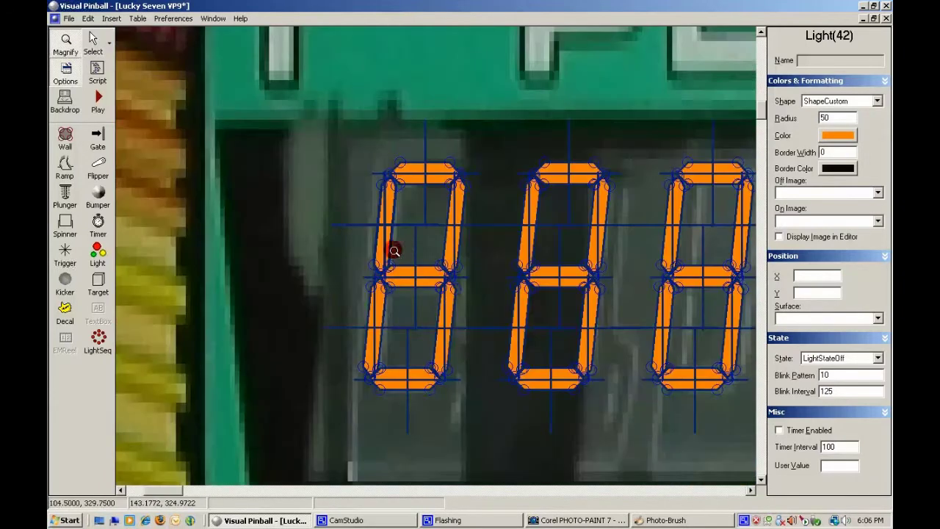
pyautogui.rightClick(470, 260)
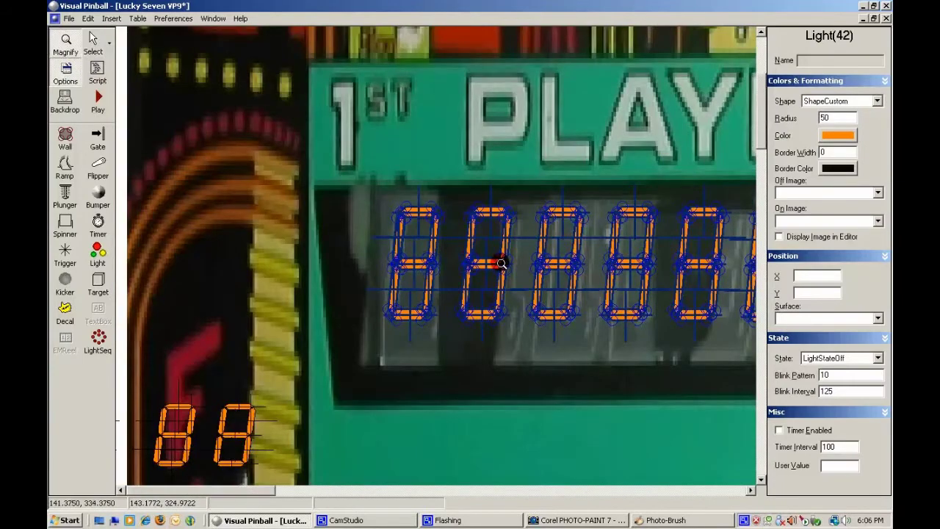
pyautogui.rightClick(504, 262)
pyautogui.click(504, 262)
pyautogui.click(91, 49)
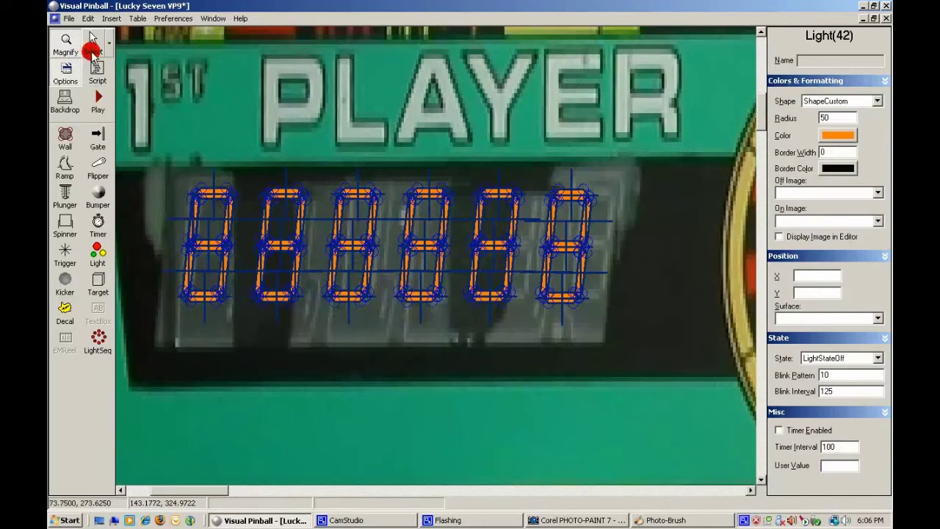
pyautogui.click(92, 48)
# Inspect the Digits array entries, including Digits(12), in the table script, then minimize it.
pyautogui.click(94, 69)
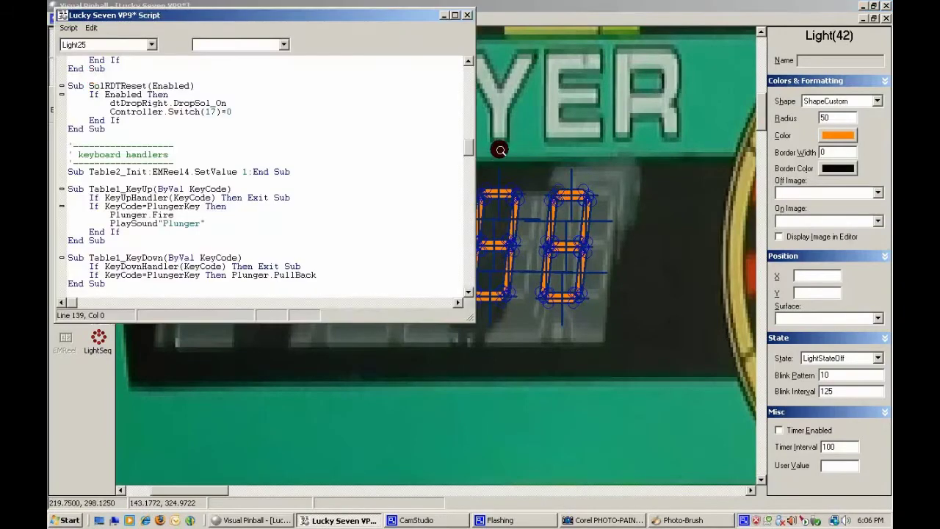
pyautogui.moveTo(464, 150); pyautogui.dragTo(458, 283)
pyautogui.click(203, 186)
pyautogui.click(158, 163)
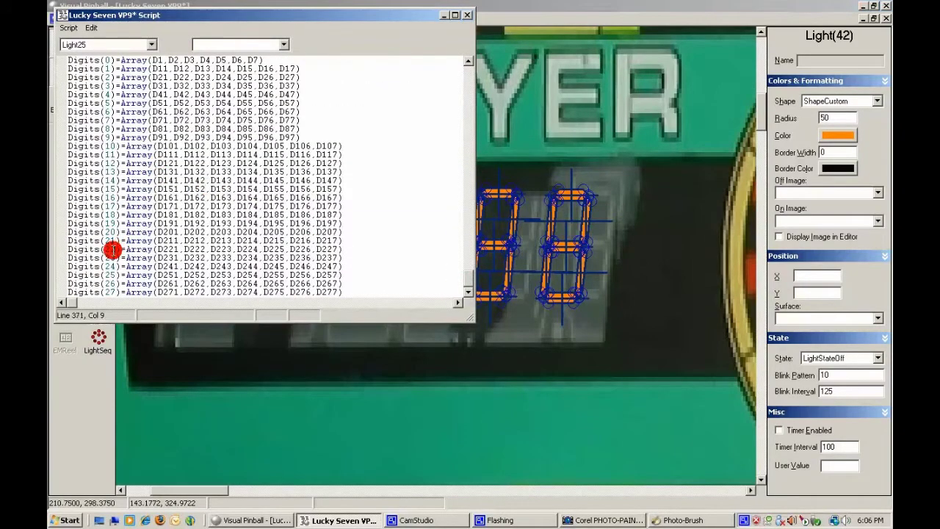
pyautogui.click(445, 15)
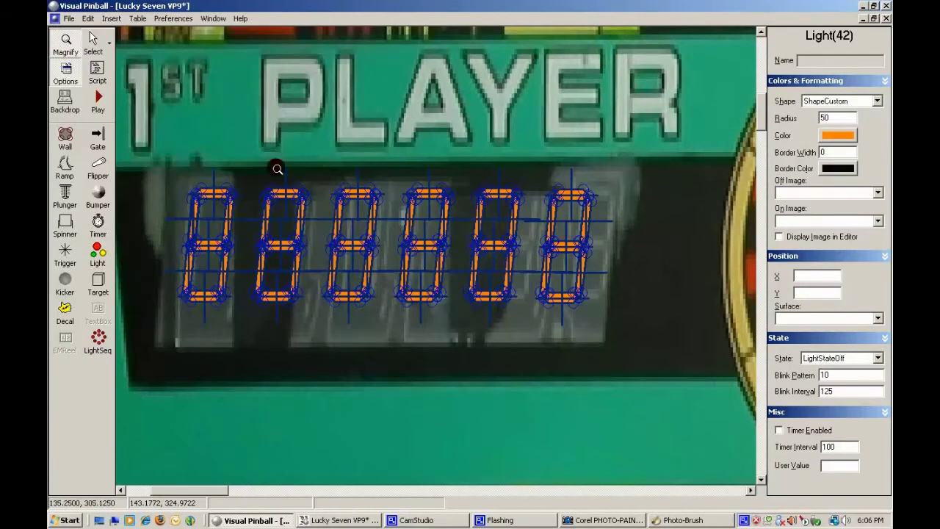
# Delete the five extra digit lights, leaving only the first digit.
pyautogui.click(92, 40)
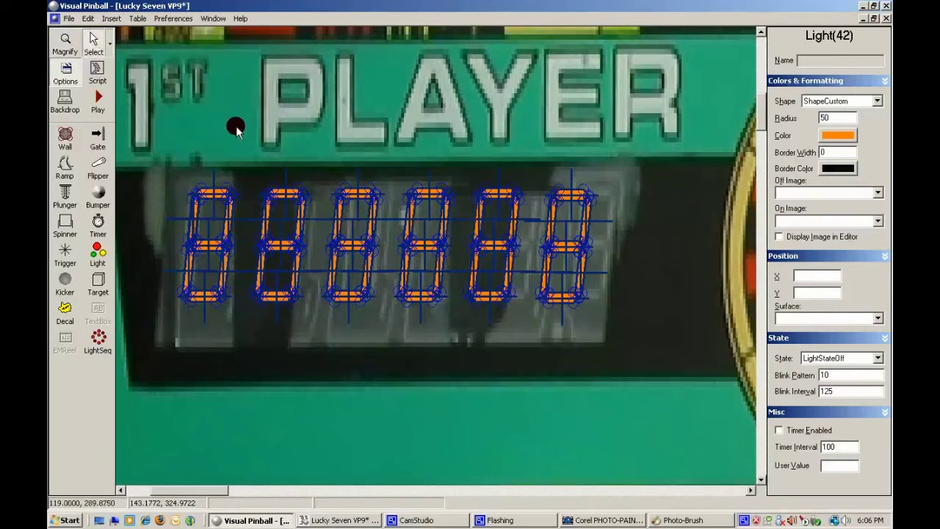
pyautogui.click(250, 179)
pyautogui.hotkey('ctrl', 'a')
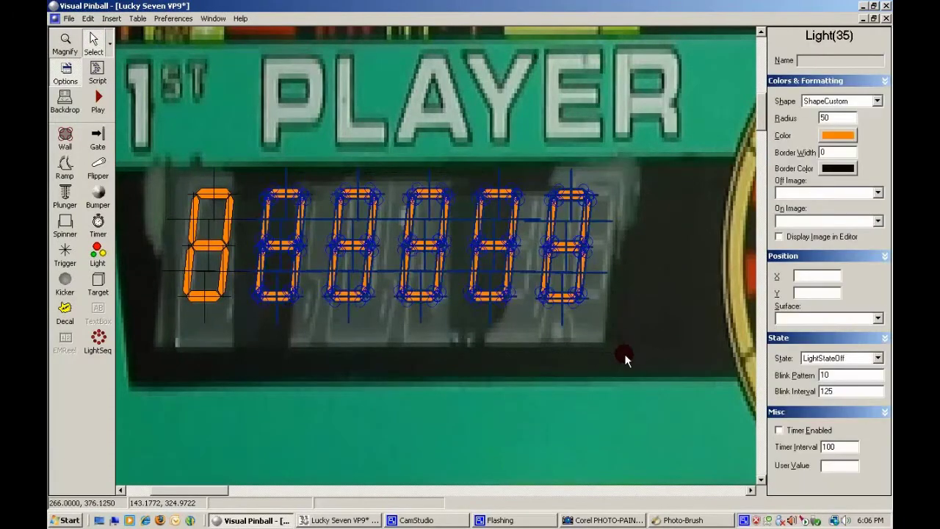
pyautogui.press('Delete')
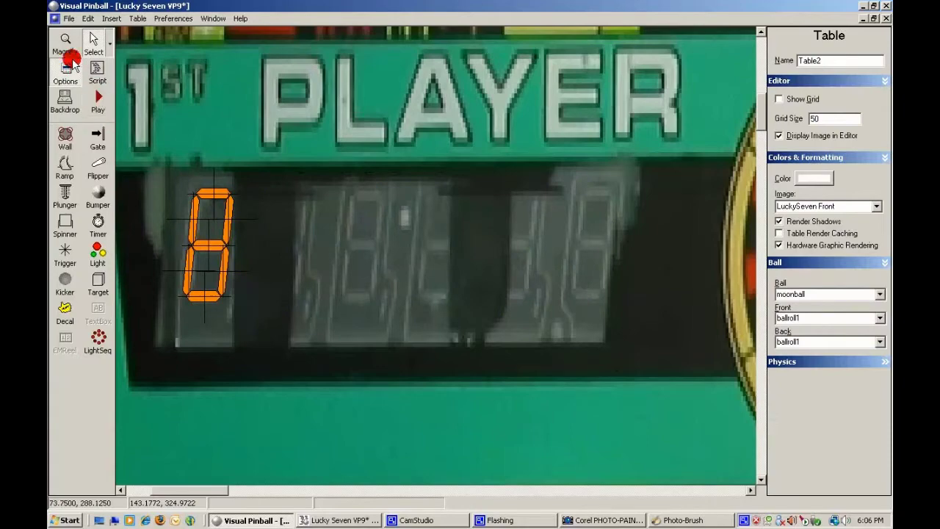
# Clear the selection and zoom around the backglass toward the Lucky Seven title.
pyautogui.click(65, 43)
pyautogui.rightClick(387, 218)
pyautogui.rightClick(416, 270)
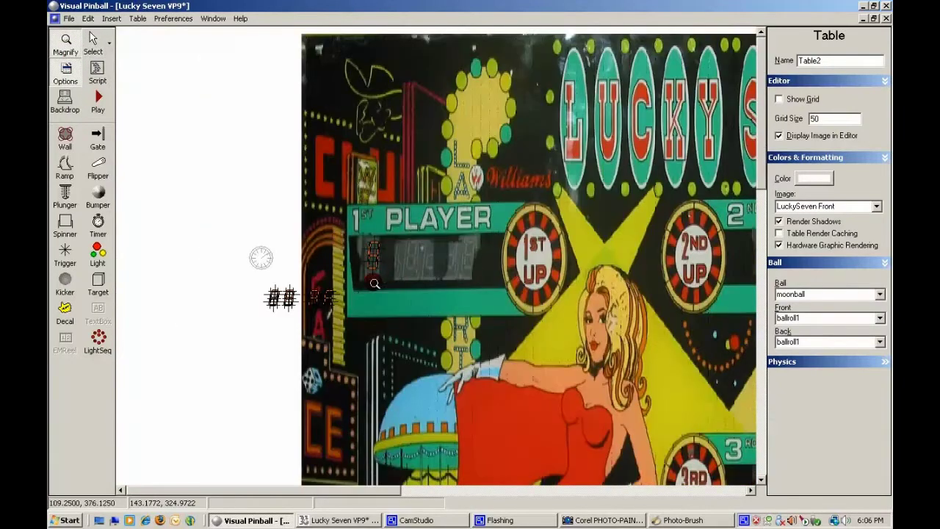
pyautogui.click(88, 38)
pyautogui.click(238, 274)
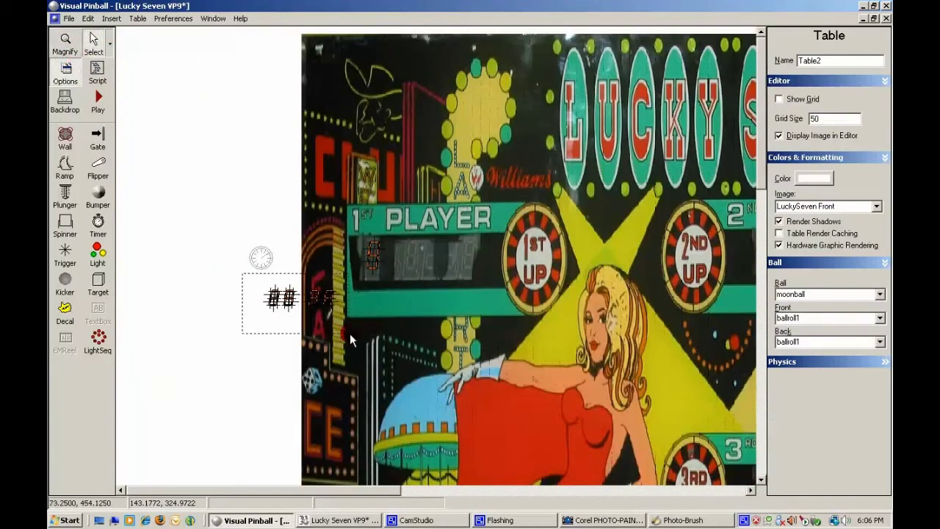
pyautogui.click(68, 41)
pyautogui.rightClick(591, 195)
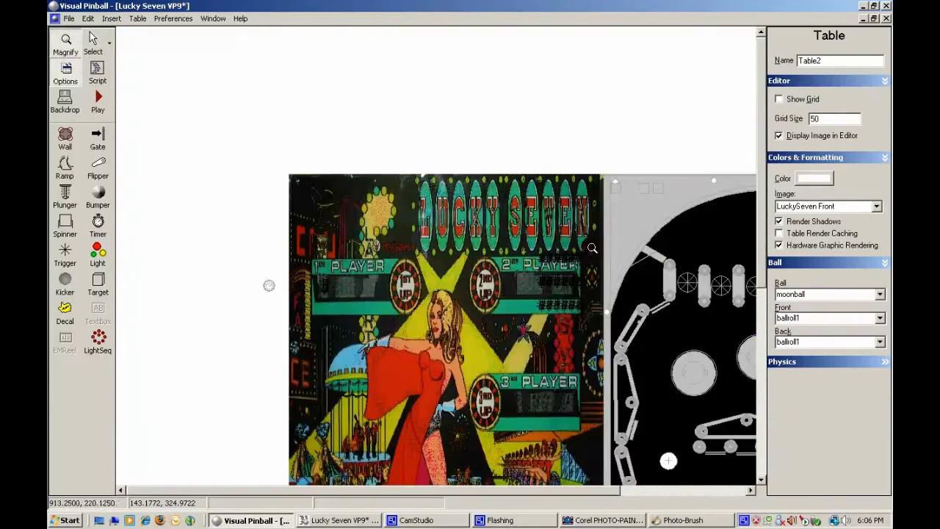
pyautogui.click(520, 362)
pyautogui.rightClick(418, 98)
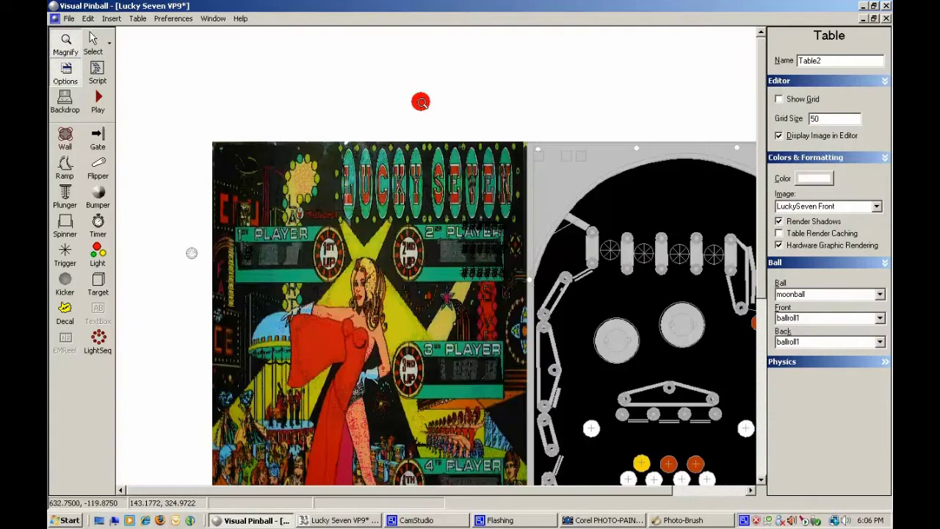
pyautogui.click(476, 240)
# Marquee-select objects on the backglass and browse the Select tool's object list.
pyautogui.click(93, 42)
pyautogui.moveTo(356, 44); pyautogui.dragTo(534, 356)
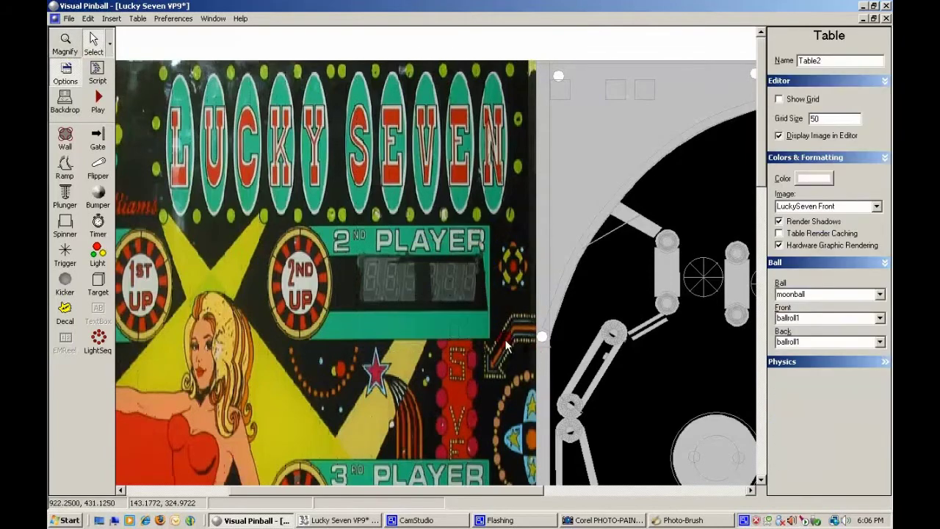
pyautogui.click(66, 43)
pyautogui.rightClick(307, 328)
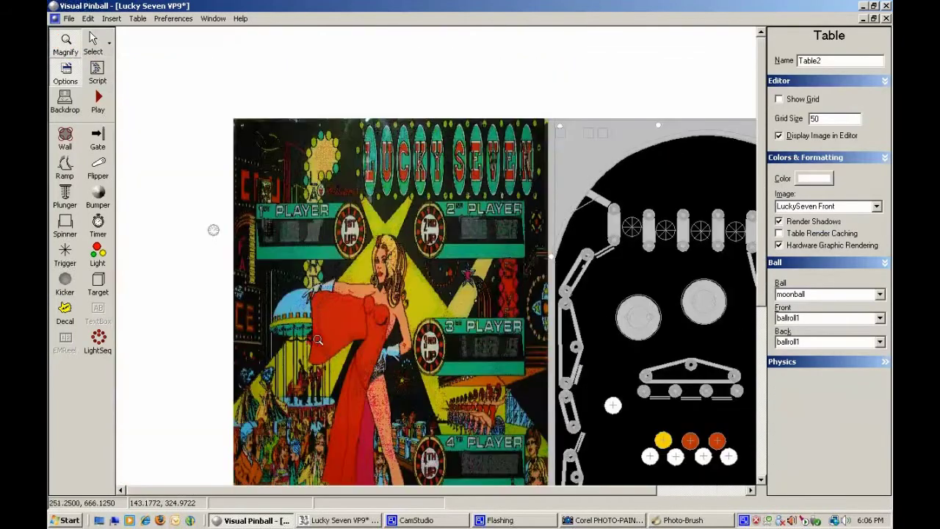
pyautogui.click(93, 44)
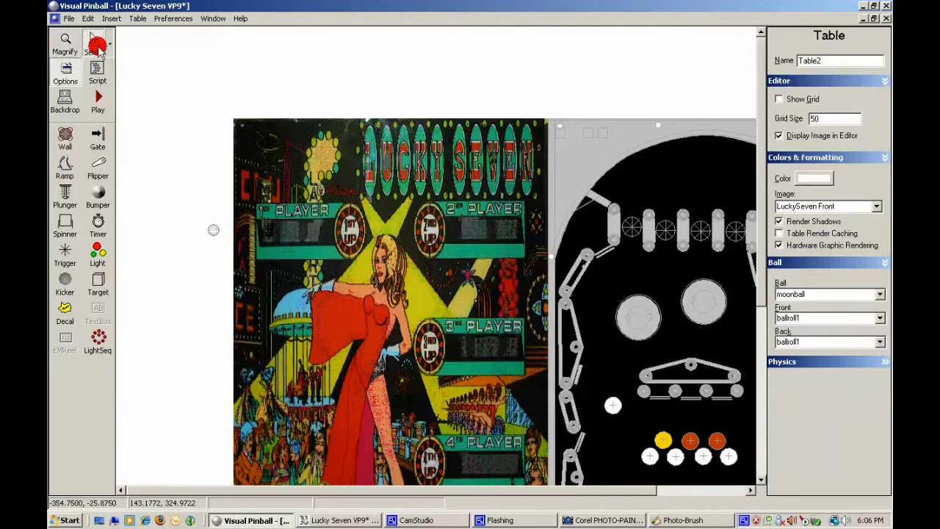
pyautogui.moveTo(110, 48); pyautogui.dragTo(224, 13)
# Zoom in on the remaining digit, browse the object list to Light28, and box-select its segments.
pyautogui.click(69, 45)
pyautogui.click(292, 248)
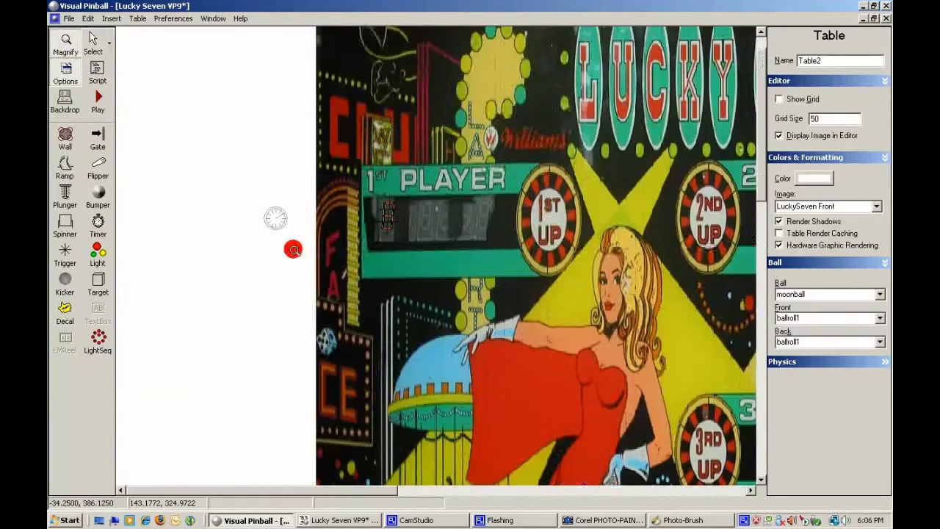
pyautogui.click(400, 232)
pyautogui.click(438, 274)
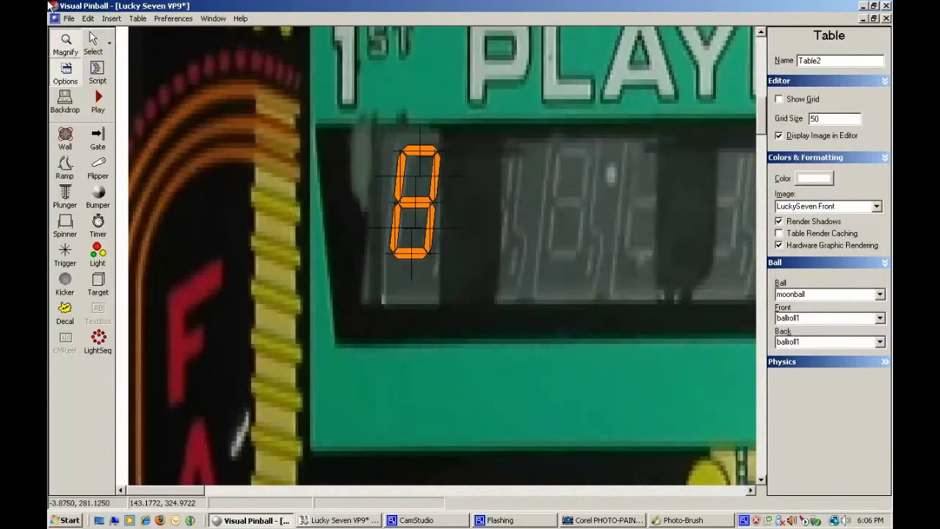
pyautogui.click(92, 43)
pyautogui.moveTo(108, 46); pyautogui.dragTo(235, 55)
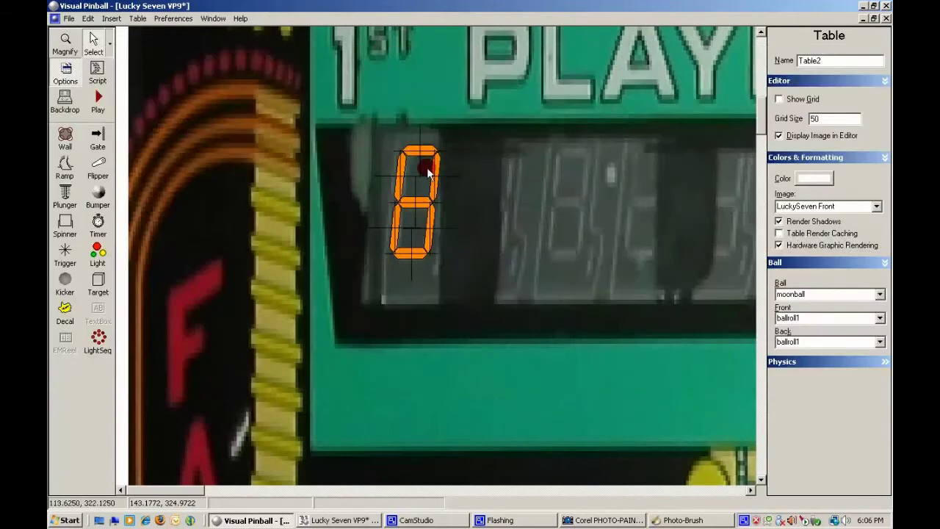
pyautogui.moveTo(356, 124); pyautogui.dragTo(455, 272)
# Zoom closer on the digit and Ctrl-select all seven of its segment lights.
pyautogui.click(313, 162)
pyautogui.click(65, 40)
pyautogui.click(406, 173)
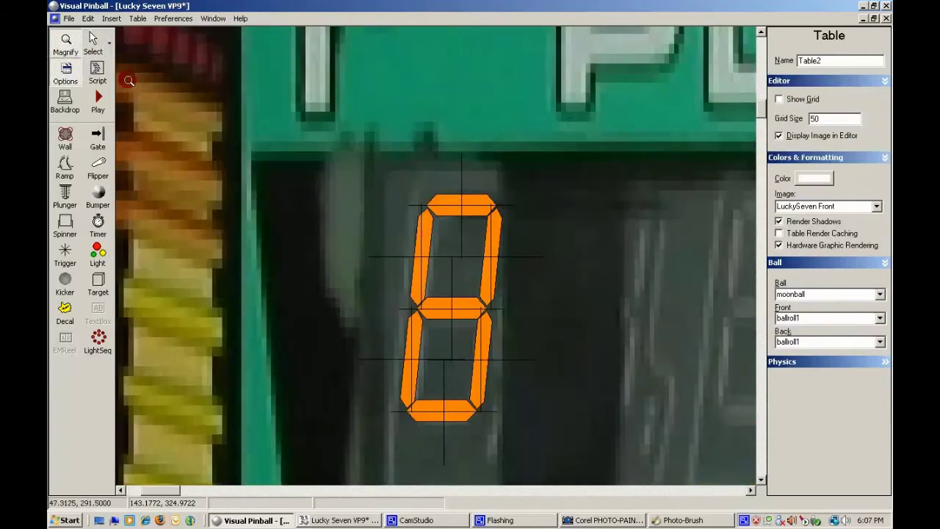
pyautogui.click(94, 47)
pyautogui.click(436, 208)
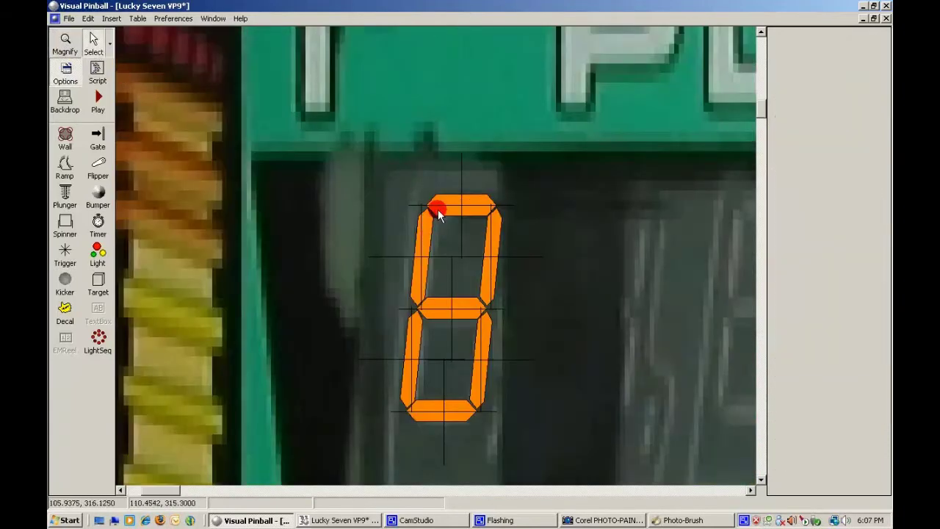
pyautogui.keyDown('ctrl'); pyautogui.click(496, 218); pyautogui.keyUp('ctrl')
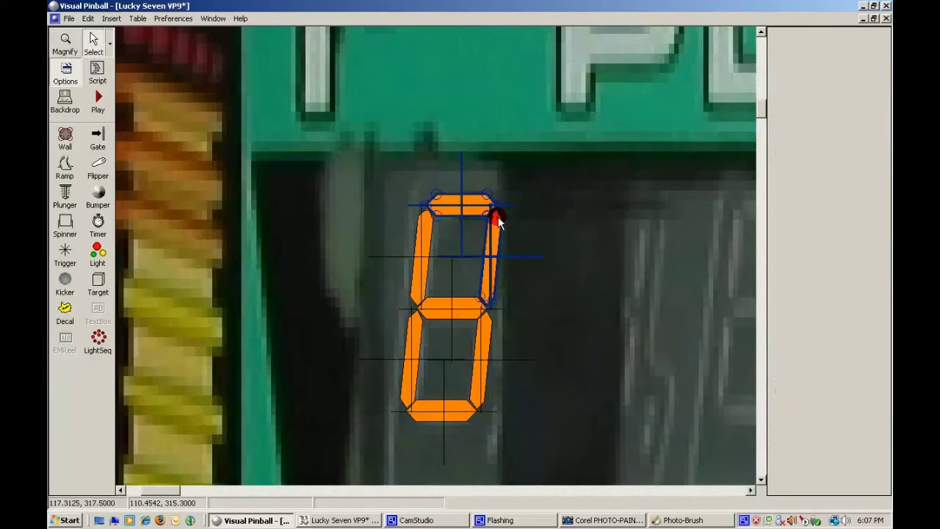
pyautogui.keyDown('ctrl'); pyautogui.click(489, 331); pyautogui.keyUp('ctrl')
pyautogui.keyDown('ctrl'); pyautogui.click(459, 407); pyautogui.keyUp('ctrl')
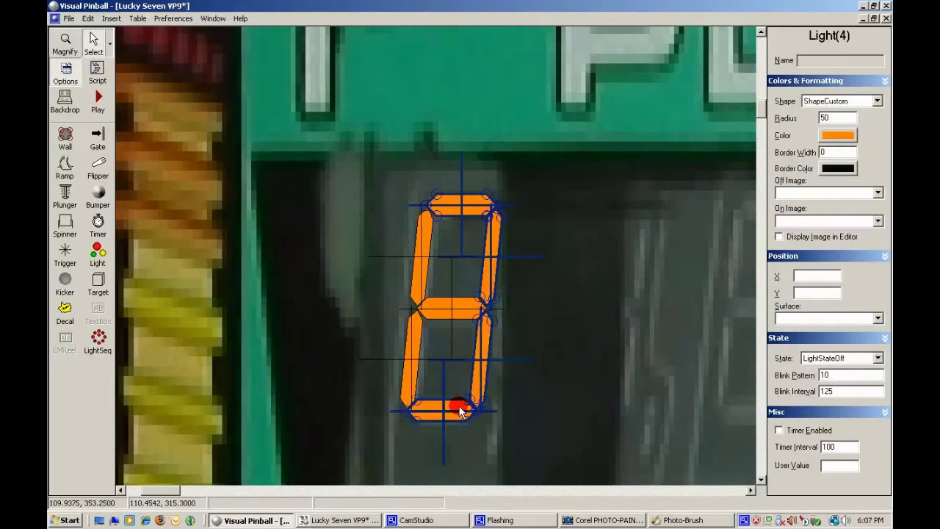
pyautogui.keyDown('ctrl'); pyautogui.click(406, 387); pyautogui.keyUp('ctrl')
pyautogui.keyDown('ctrl'); pyautogui.click(414, 295); pyautogui.keyUp('ctrl')
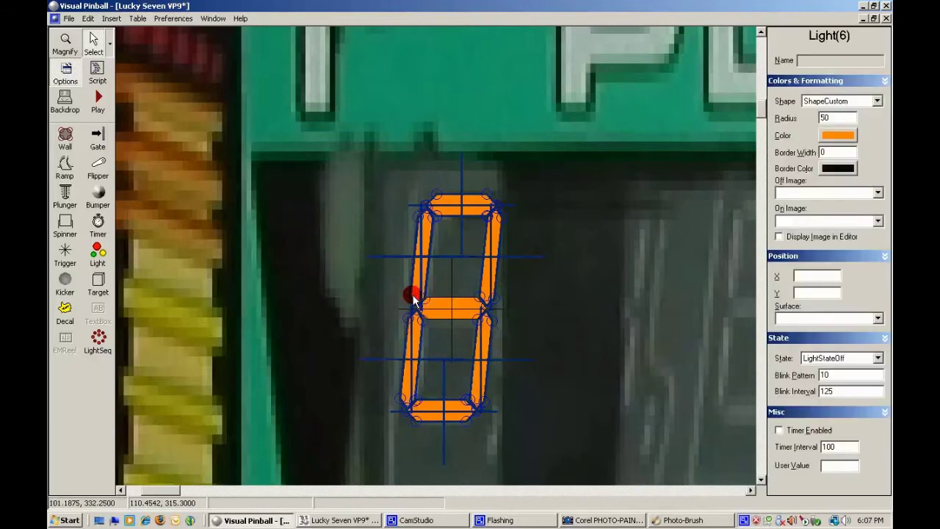
pyautogui.keyDown('ctrl'); pyautogui.click(434, 297); pyautogui.keyUp('ctrl')
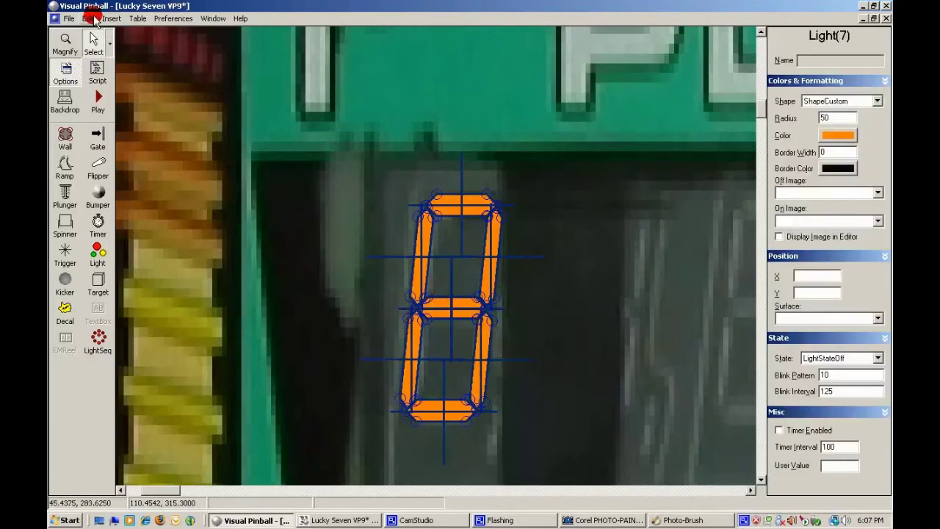
# Copy the seven segment lights with Edit > Copy and delete them.
pyautogui.click(94, 16)
pyautogui.click(90, 46)
pyautogui.press('Delete')
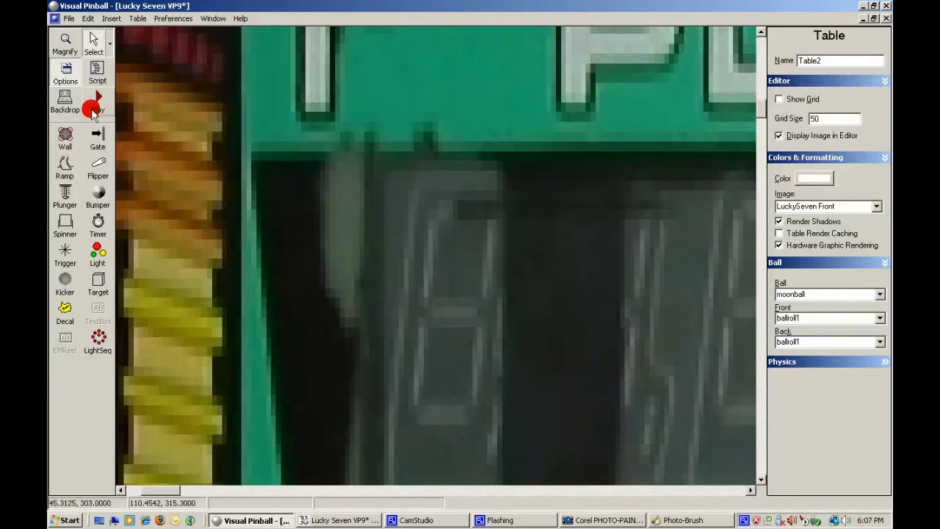
# Paste the copied digit onto the score display and dismiss the menus.
pyautogui.click(88, 18)
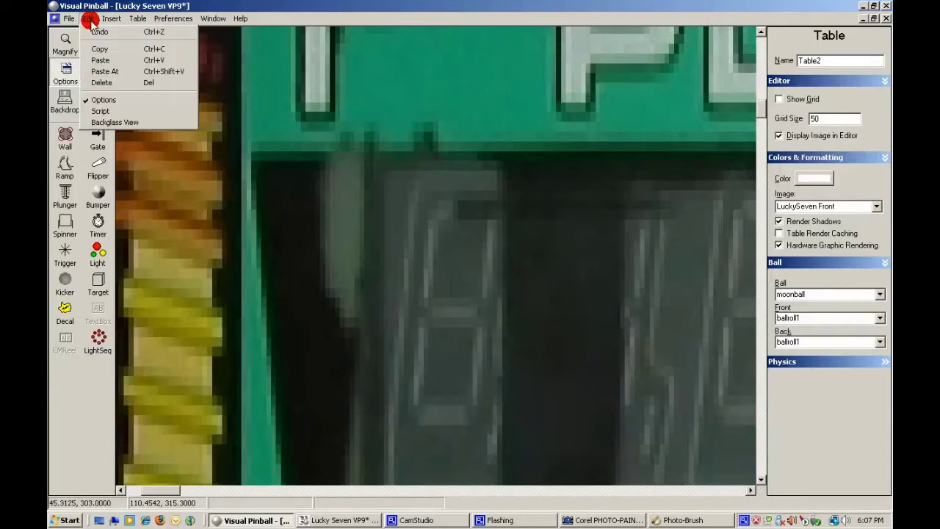
pyautogui.click(94, 71)
pyautogui.click(395, 248)
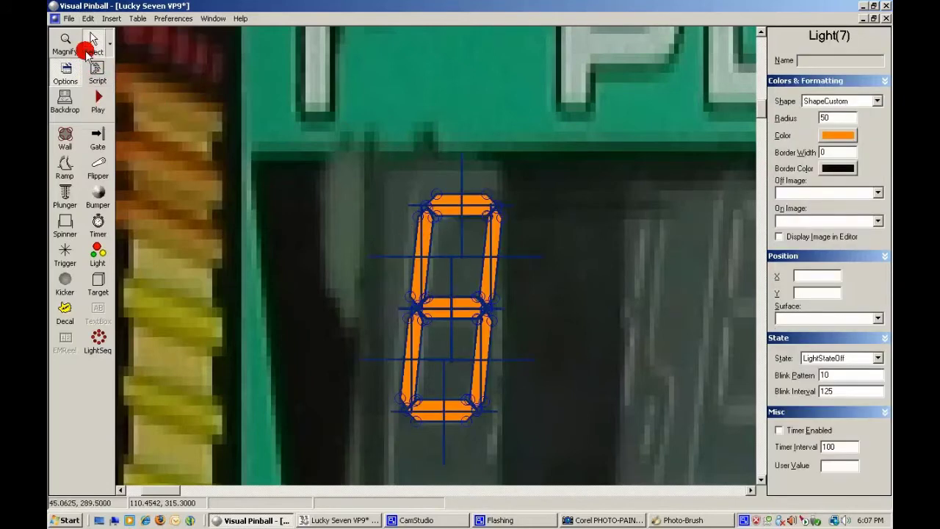
pyautogui.click(88, 18)
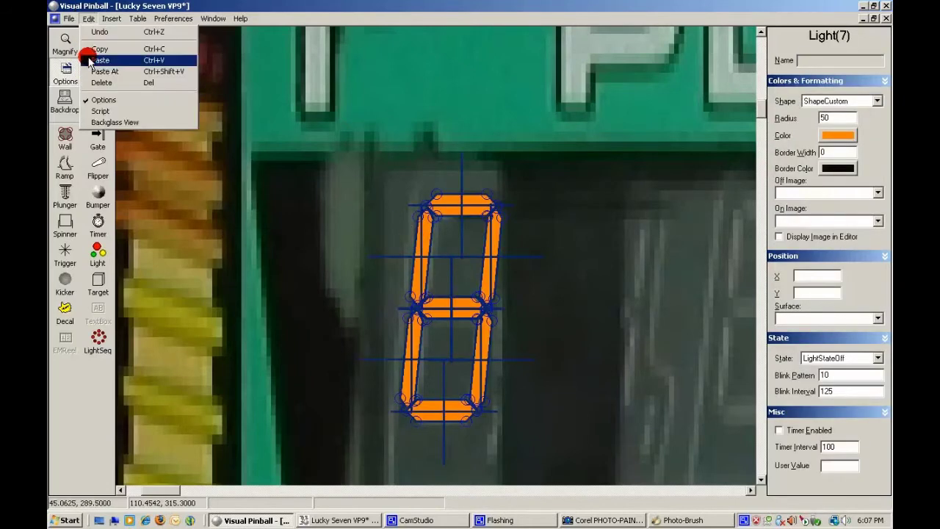
pyautogui.click(140, 16)
pyautogui.rightClick(426, 217)
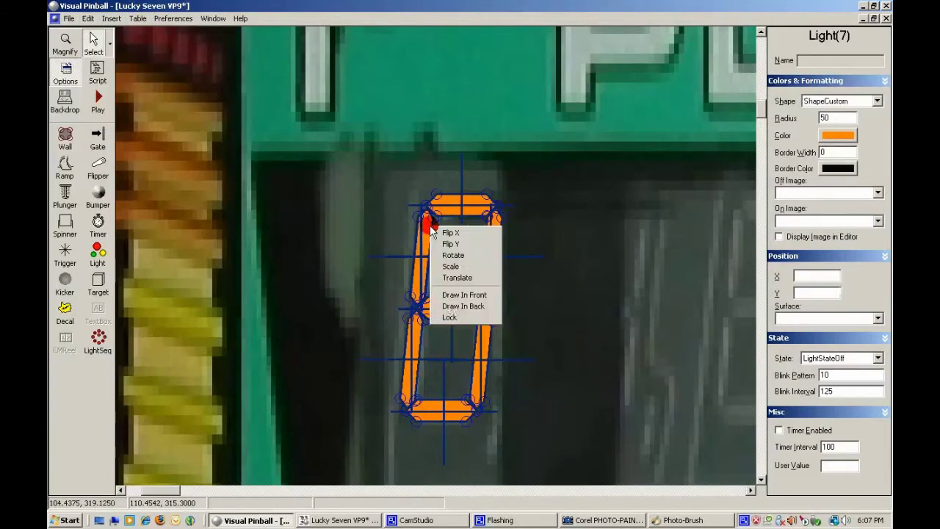
pyautogui.click(454, 315)
pyautogui.click(329, 257)
# Check each of the seven segment lights, then paste another copy of the digit.
pyautogui.click(433, 208)
pyautogui.click(495, 238)
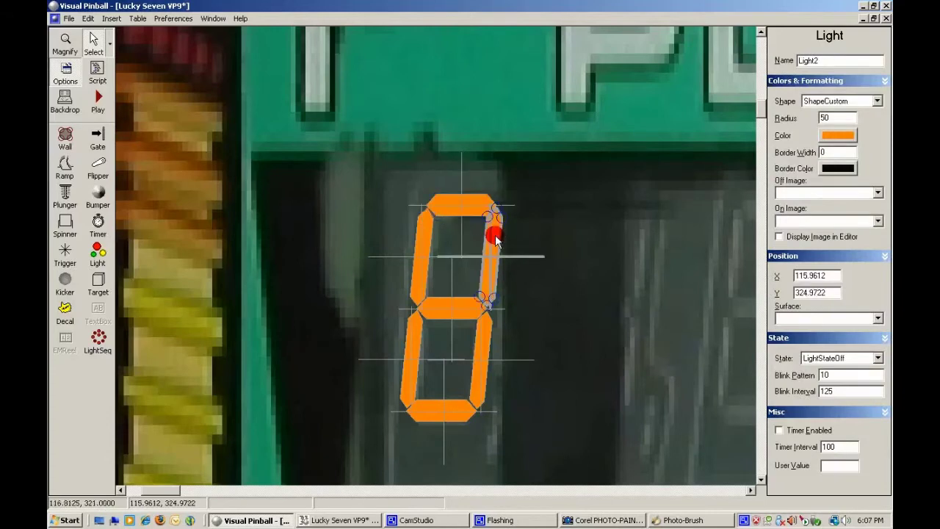
pyautogui.click(481, 345)
pyautogui.click(447, 407)
pyautogui.click(409, 383)
pyautogui.click(416, 289)
pyautogui.click(433, 300)
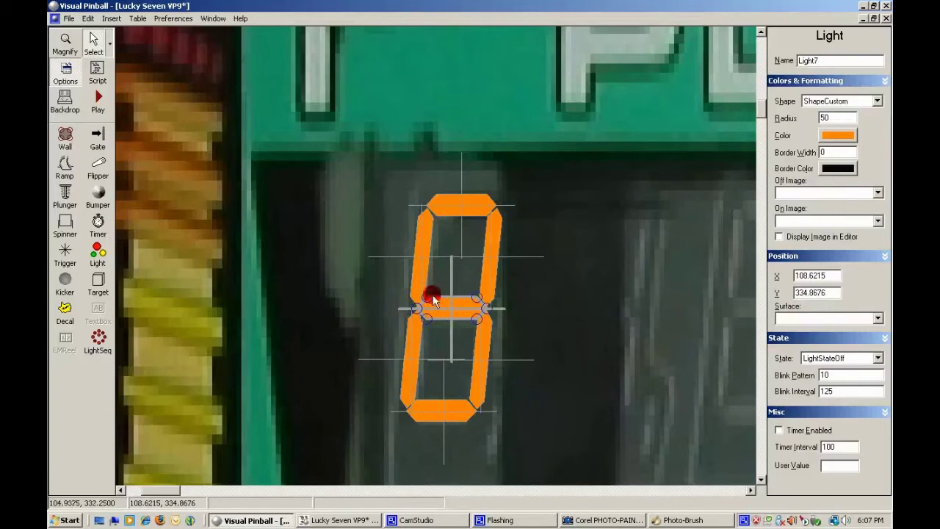
pyautogui.click(340, 243)
pyautogui.click(90, 17)
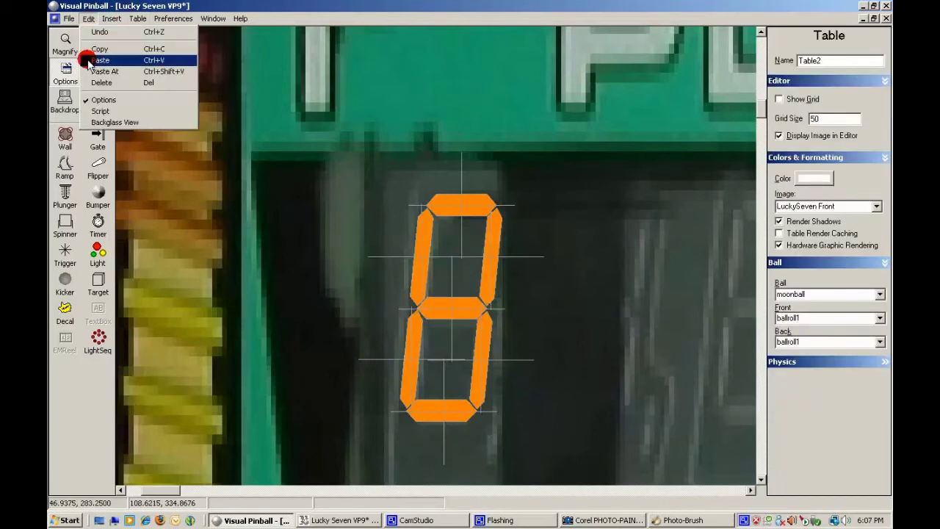
pyautogui.click(103, 59)
# Translate the pasted digit 28 units to the right.
pyautogui.rightClick(420, 280)
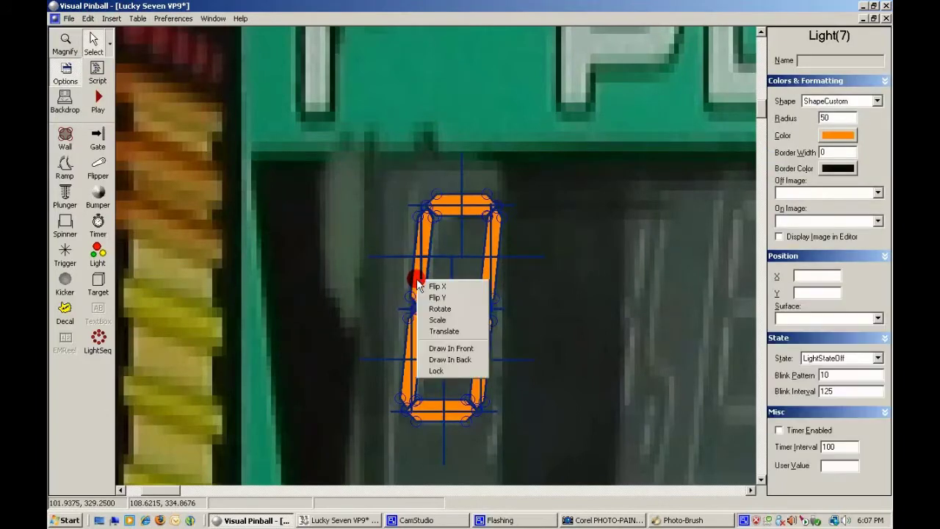
pyautogui.click(425, 334)
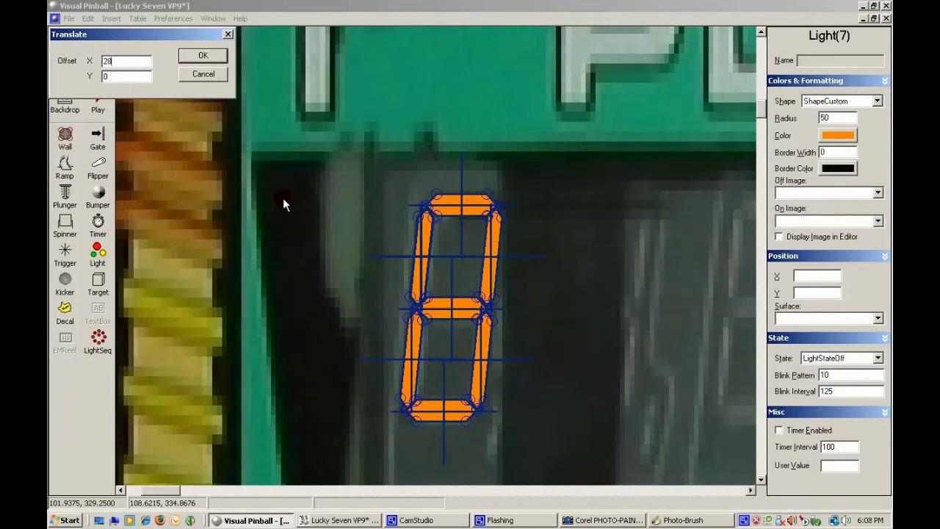
pyautogui.press('Return')
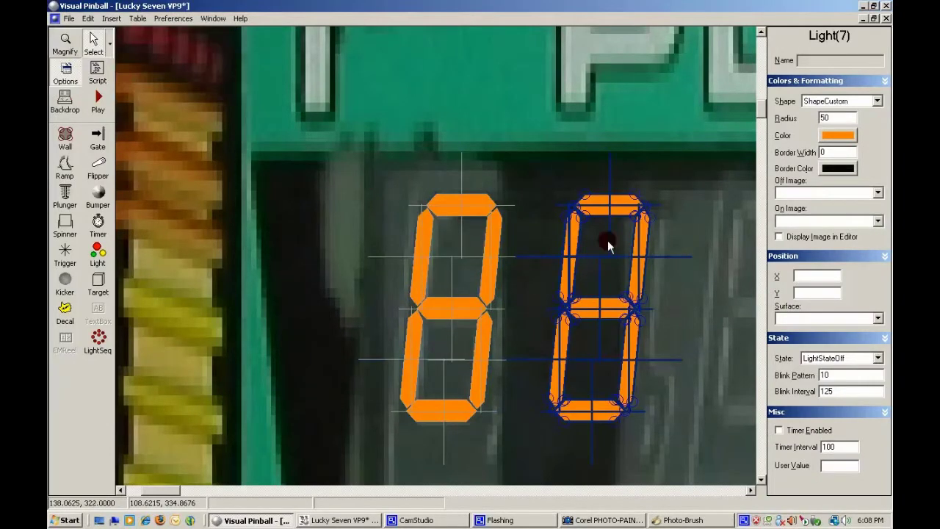
# Nudge the copy 2 units right, then -2 back, and reselect its segments.
pyautogui.rightClick(573, 234)
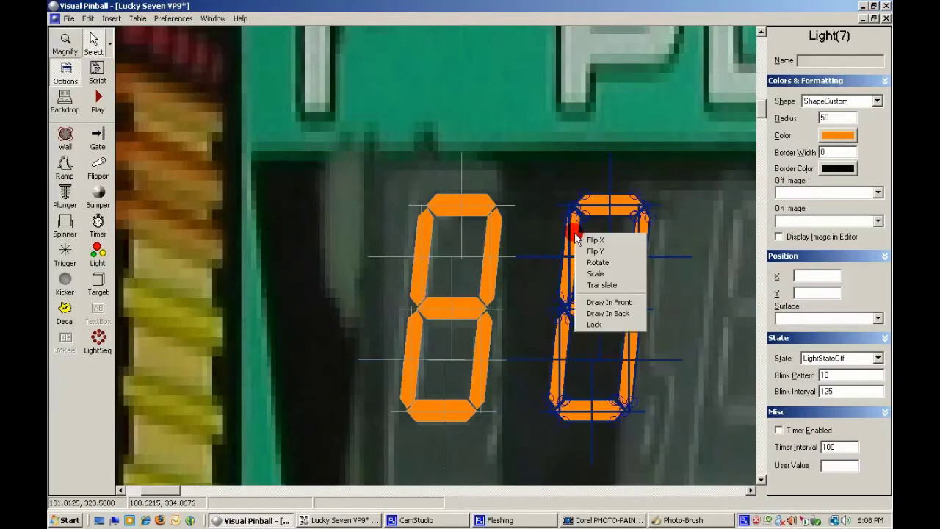
pyautogui.click(585, 285)
pyautogui.press('Return')
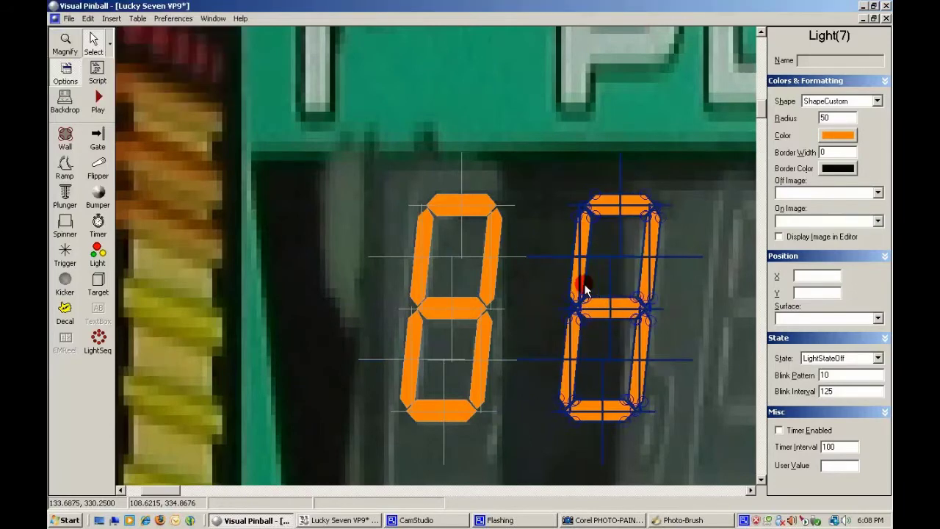
pyautogui.rightClick(587, 243)
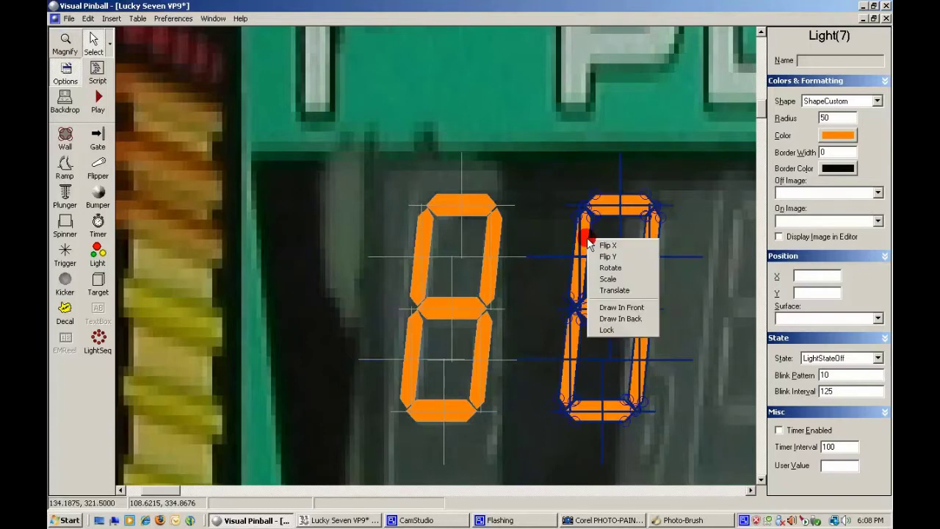
pyautogui.click(595, 291)
pyautogui.write('-2')
pyautogui.press('Return')
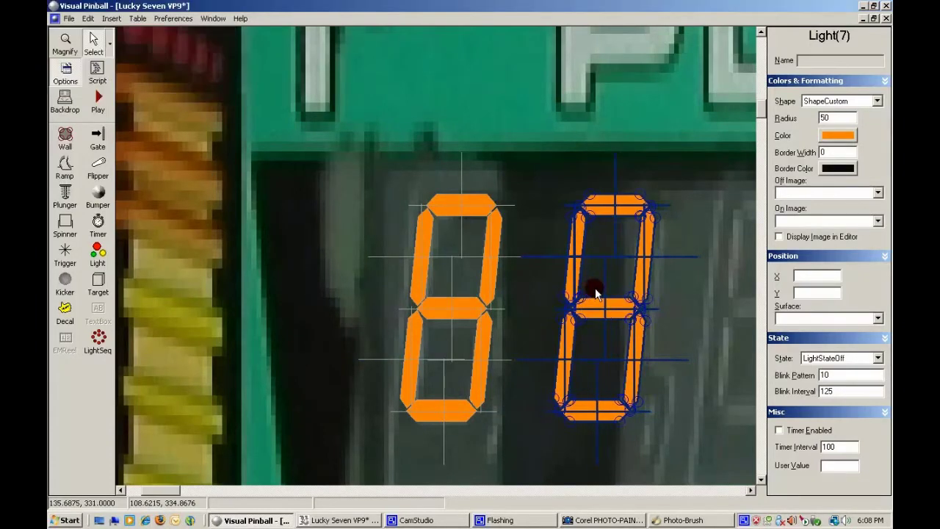
pyautogui.click(672, 285)
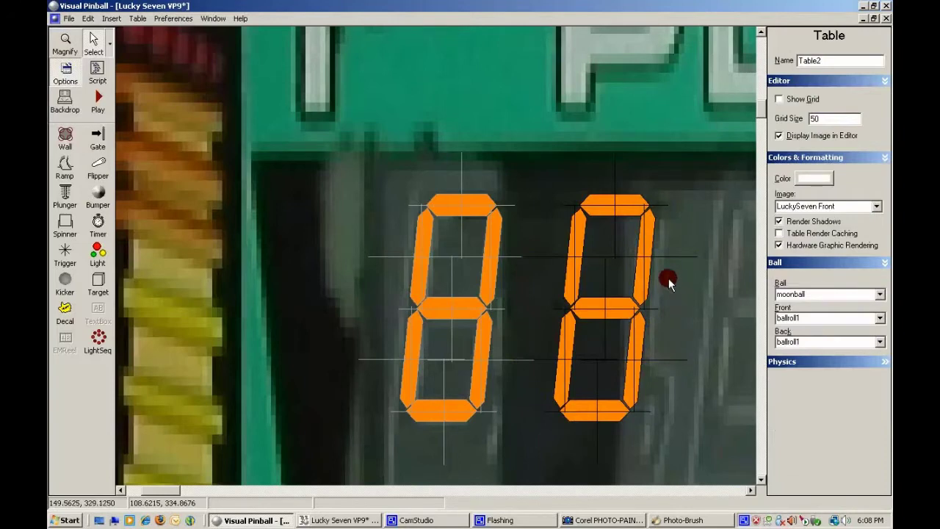
pyautogui.moveTo(537, 174); pyautogui.dragTo(692, 438)
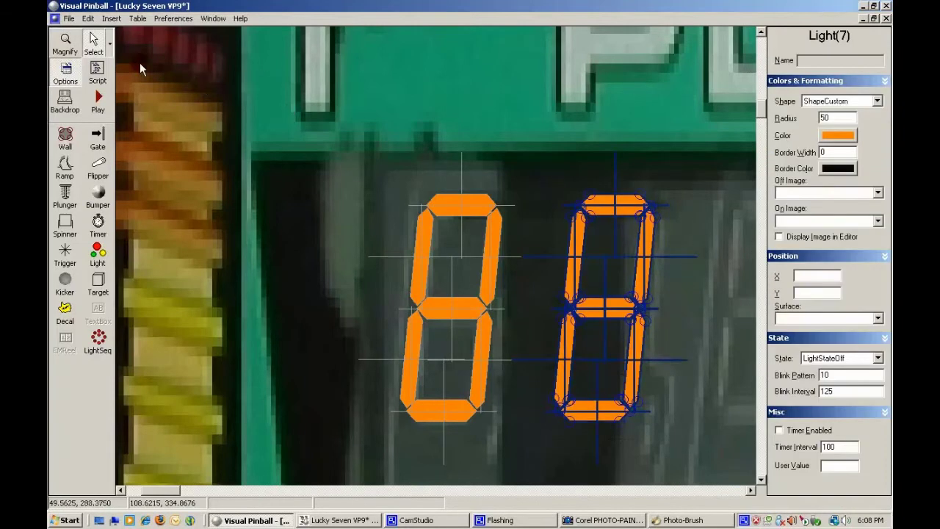
# Paste another orange digit and translate it 30 units right along X.
pyautogui.click(86, 18)
pyautogui.click(85, 18)
pyautogui.click(86, 17)
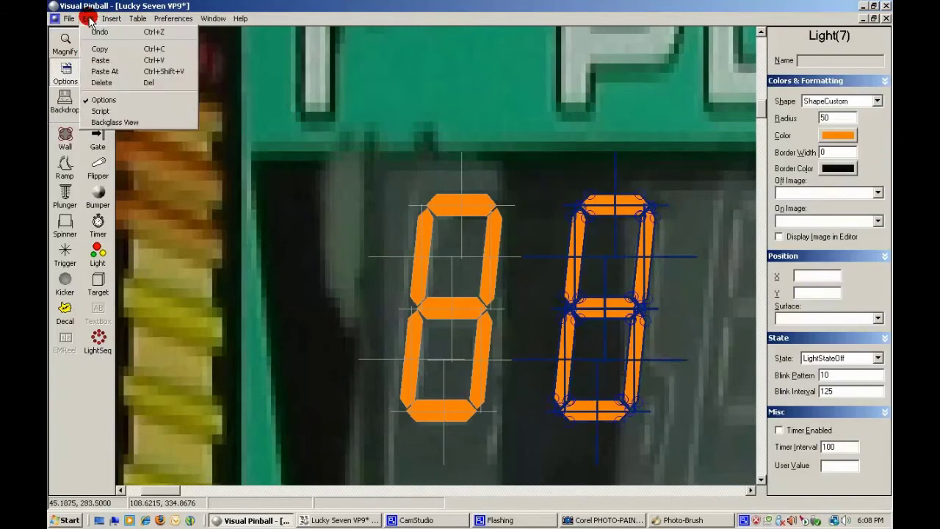
pyautogui.click(88, 60)
pyautogui.rightClick(606, 211)
pyautogui.click(628, 262)
pyautogui.write('30')
pyautogui.press('Return')
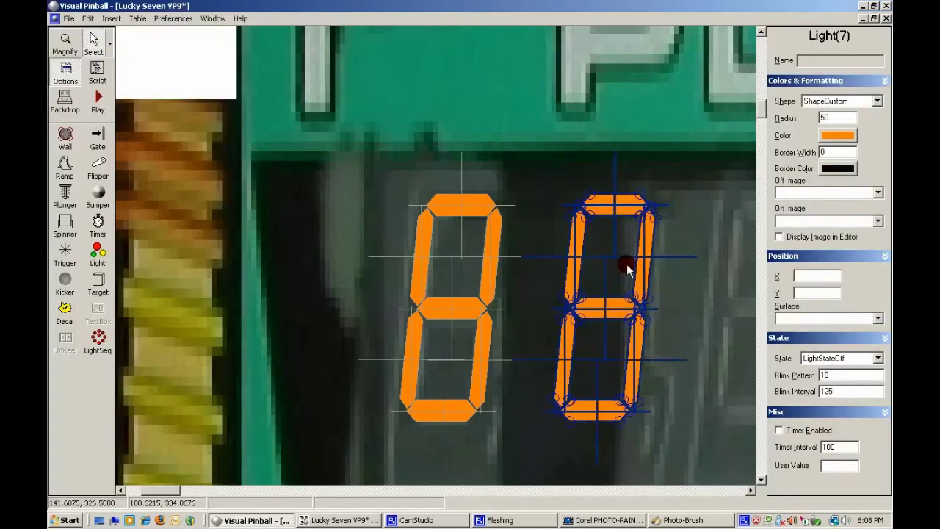
# Paste the next digit copy and shift it one slot further right.
pyautogui.click(750, 490)
pyautogui.click(750, 489)
pyautogui.click(750, 490)
pyautogui.click(750, 490)
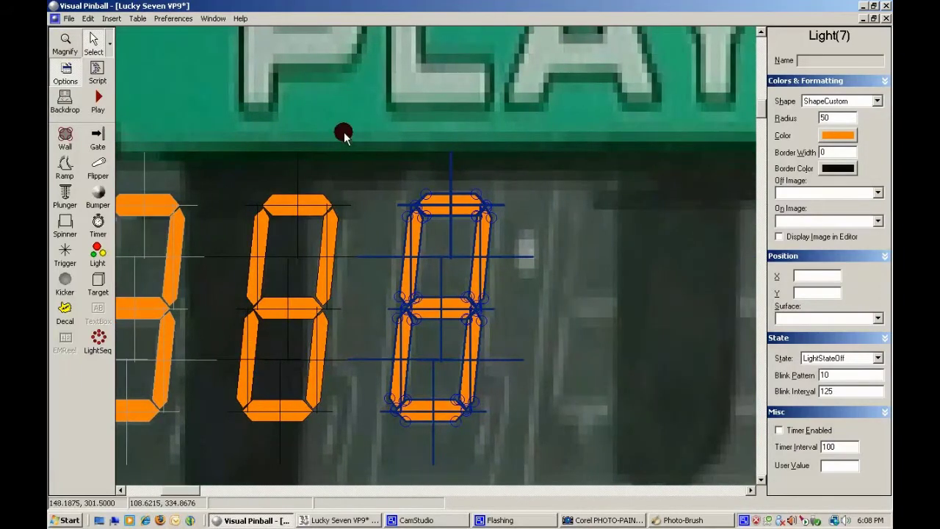
pyautogui.click(87, 18)
pyautogui.click(87, 20)
pyautogui.click(87, 20)
pyautogui.click(120, 51)
pyautogui.click(414, 235)
pyautogui.rightClick(415, 240)
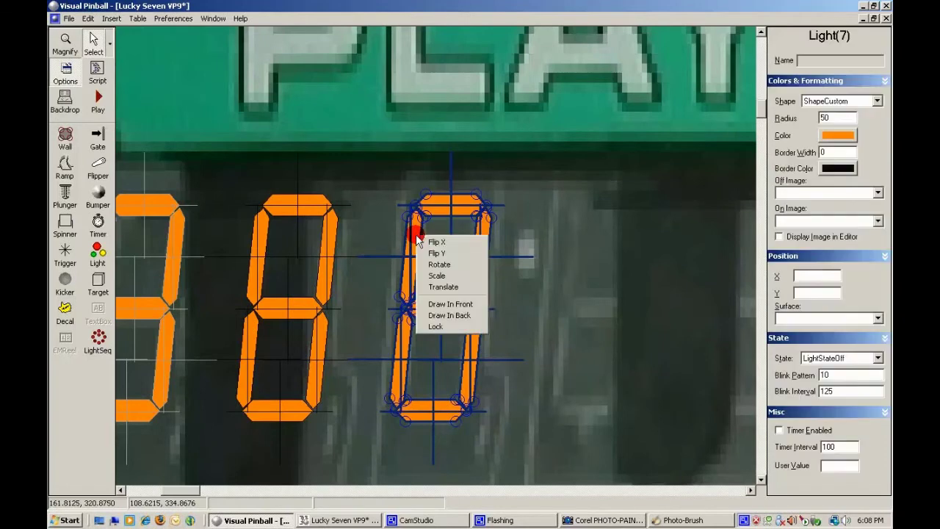
pyautogui.click(428, 289)
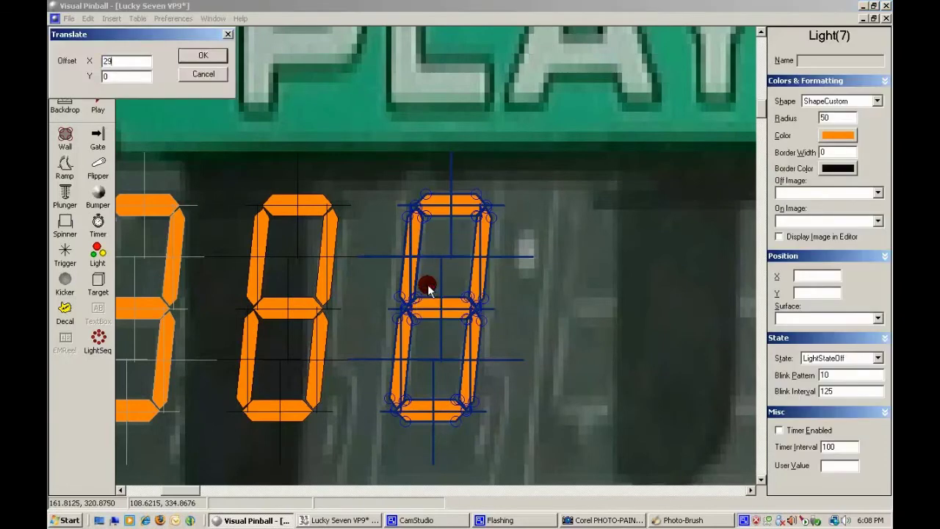
pyautogui.press('Return')
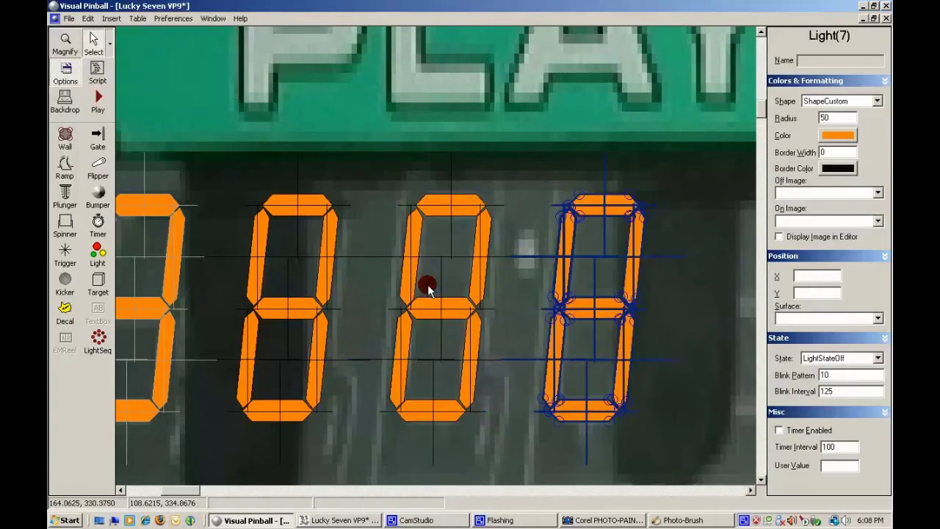
# Paste a third copy and translate it 25 units right along X.
pyautogui.click(85, 16)
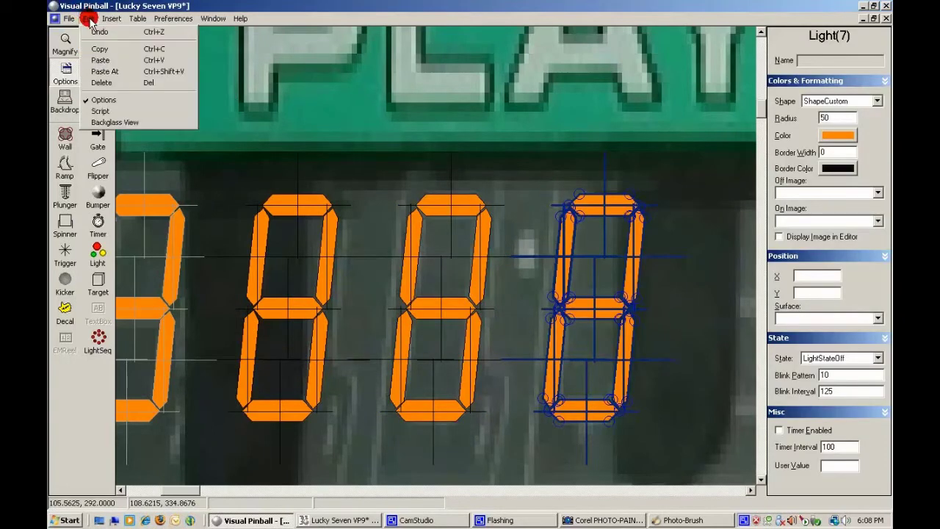
pyautogui.click(91, 62)
pyautogui.rightClick(571, 241)
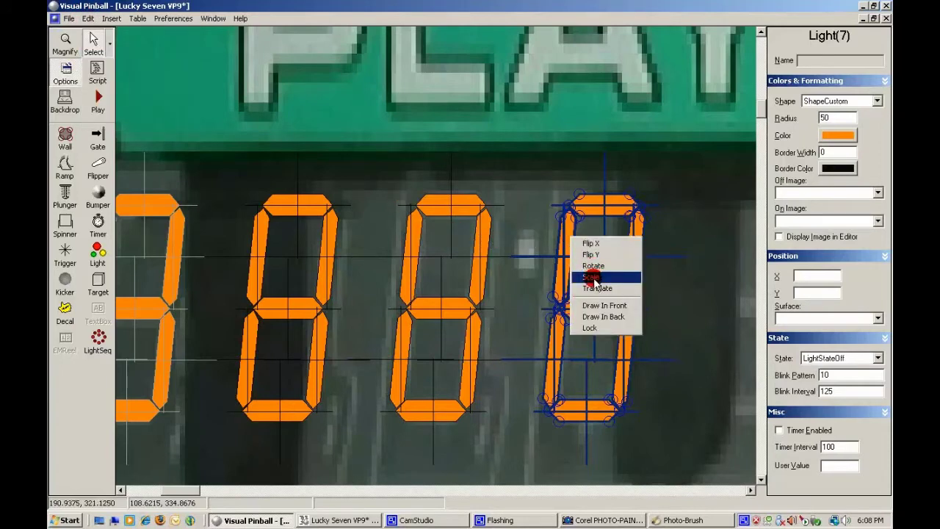
pyautogui.click(592, 286)
pyautogui.write('25')
pyautogui.press('Return')
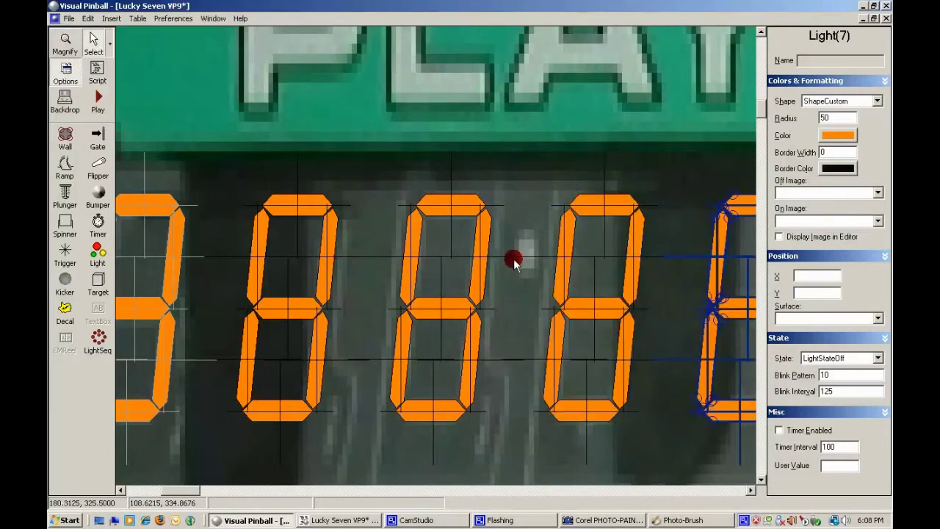
pyautogui.click(63, 46)
# Paste a sixth orange digit and translate it 20 units right into the next slot.
pyautogui.rightClick(430, 328)
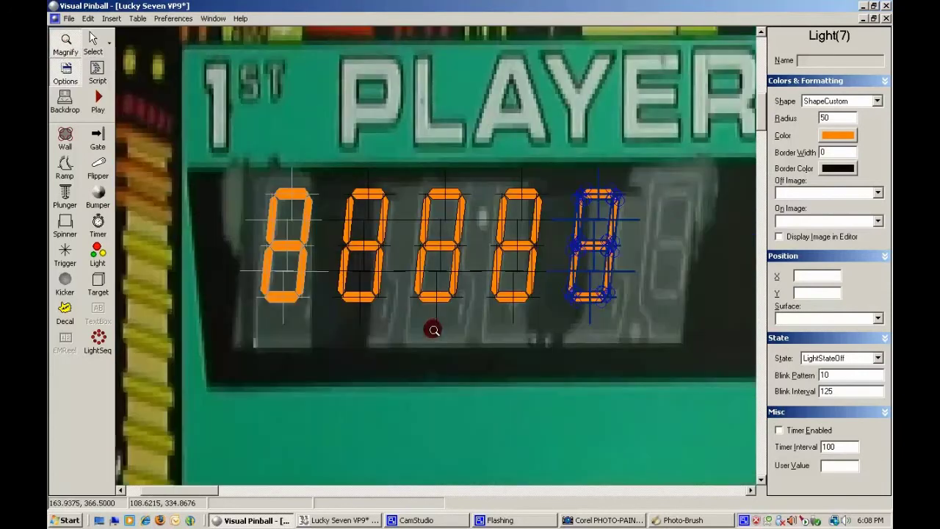
pyautogui.click(587, 220)
pyautogui.click(88, 18)
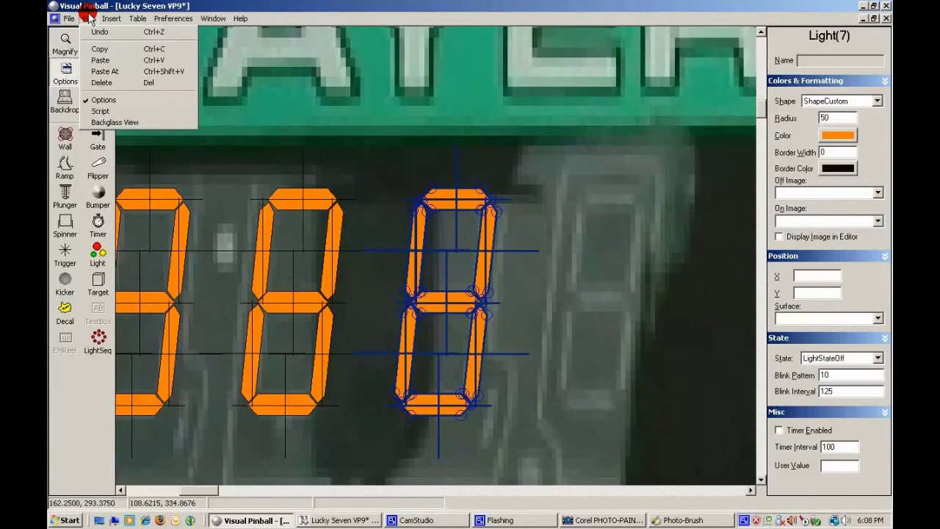
pyautogui.click(89, 20)
pyautogui.click(88, 19)
pyautogui.click(69, 59)
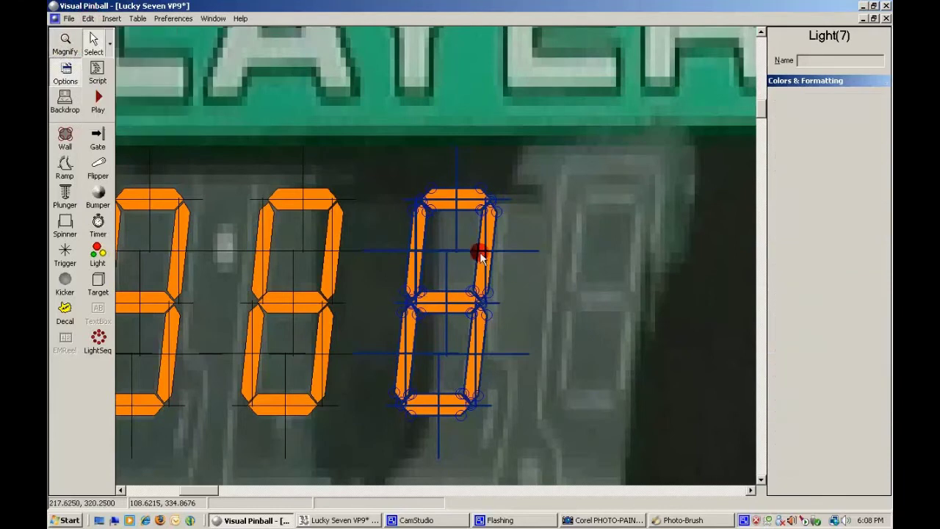
pyautogui.rightClick(424, 232)
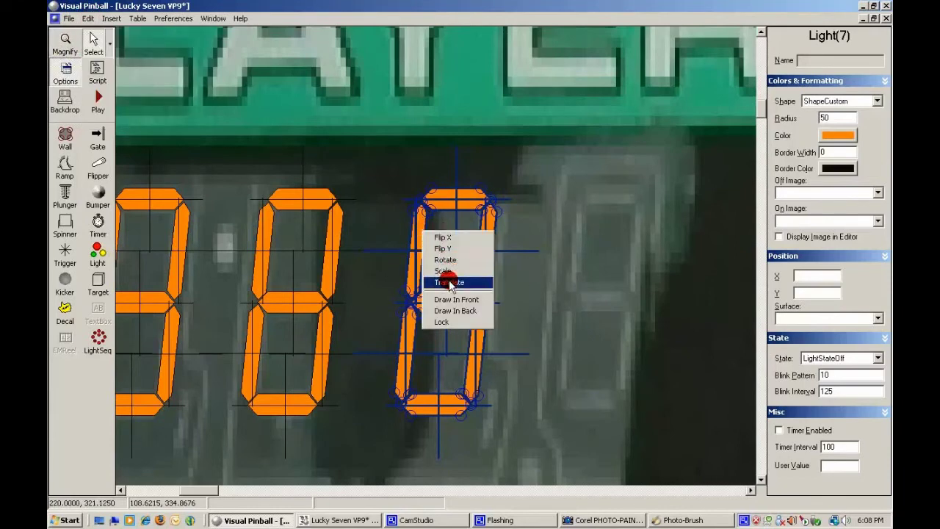
pyautogui.click(448, 281)
pyautogui.write('20')
pyautogui.press('Return')
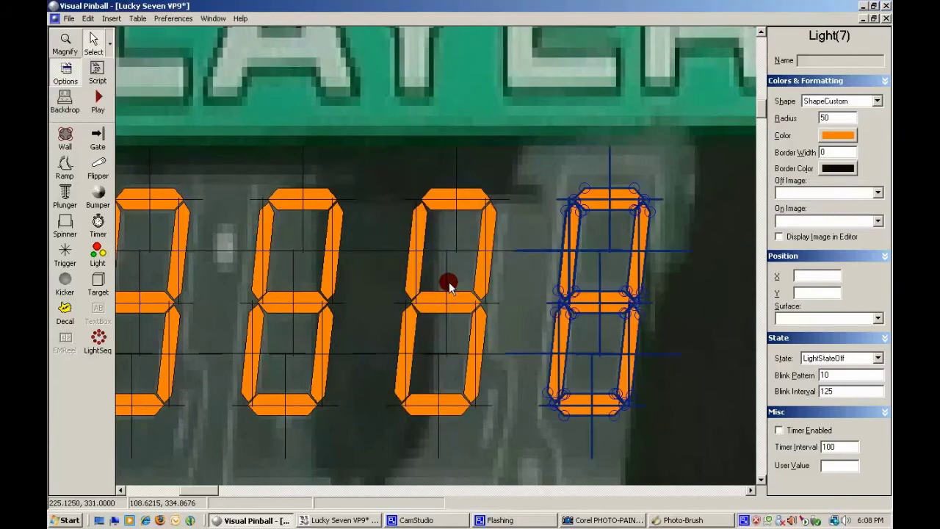